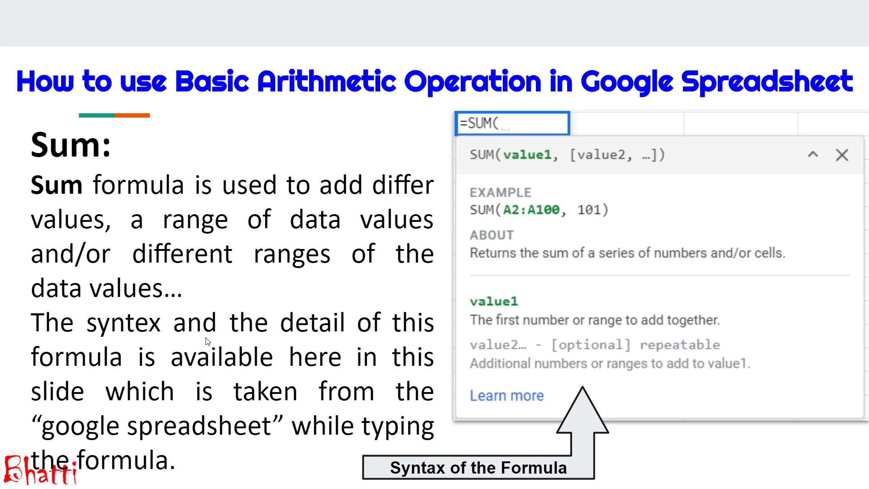
- Advance the slideshow through the Product formula slide to the 'Practice Time?' slide
key(Right)
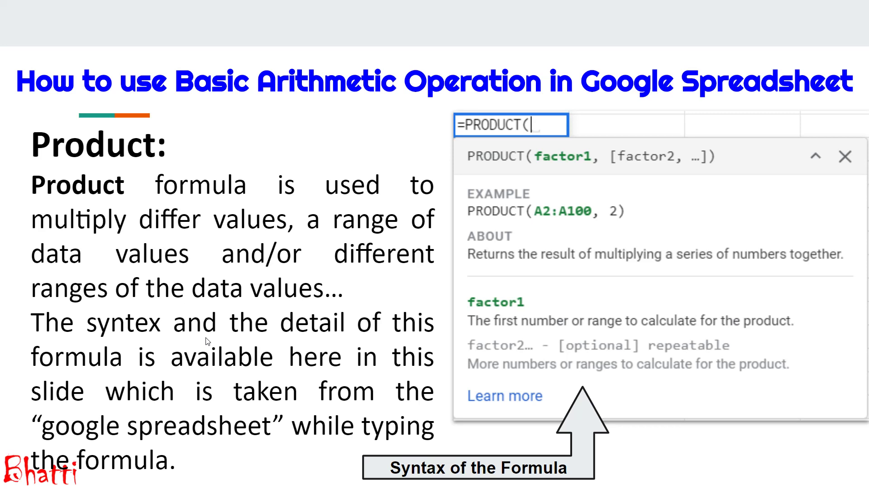
key(Right)
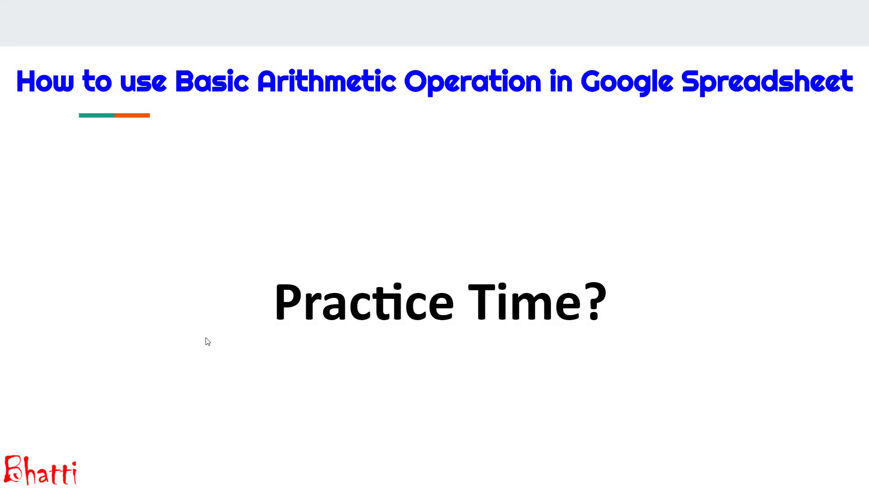
- Leave the slideshow and give header rows A1:E2 of My Practice Spreadsheet a light grey fill
key(Escape)
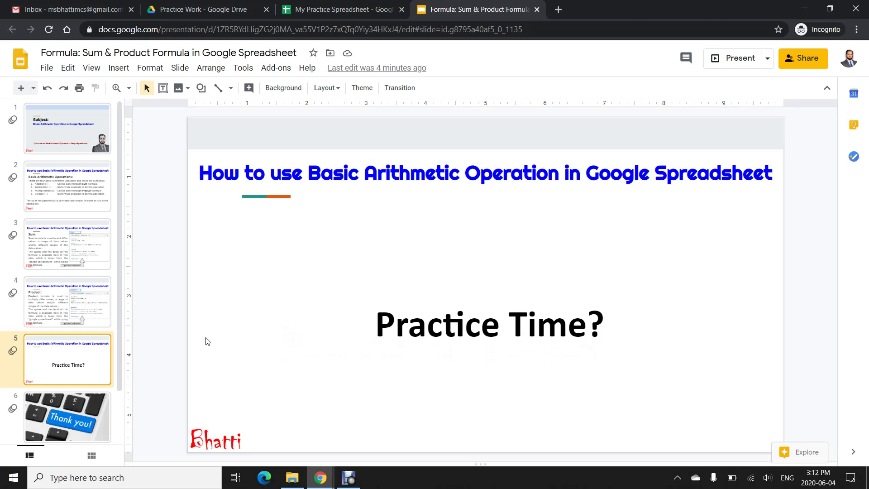
click(335, 9)
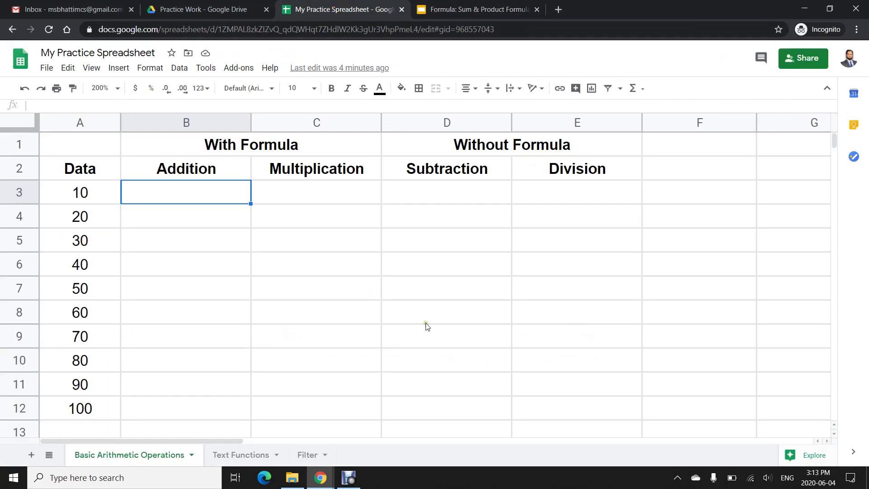
drag(91, 143, 596, 177)
click(402, 88)
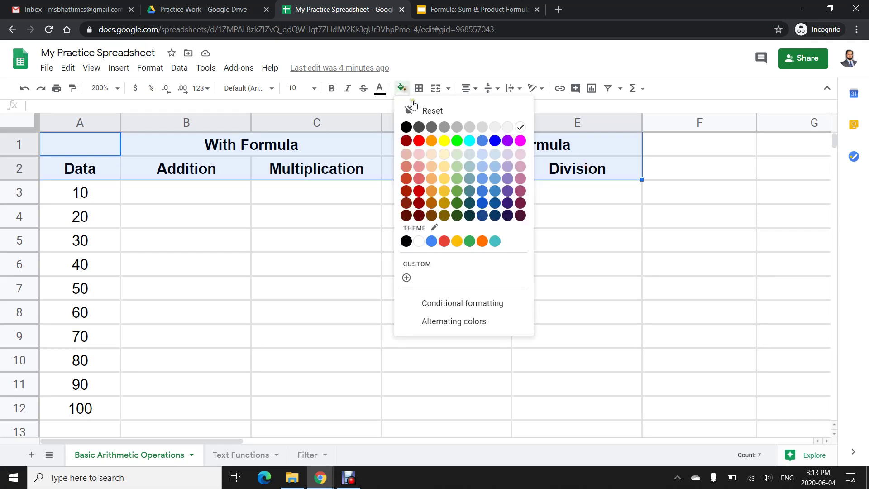
click(469, 128)
click(190, 202)
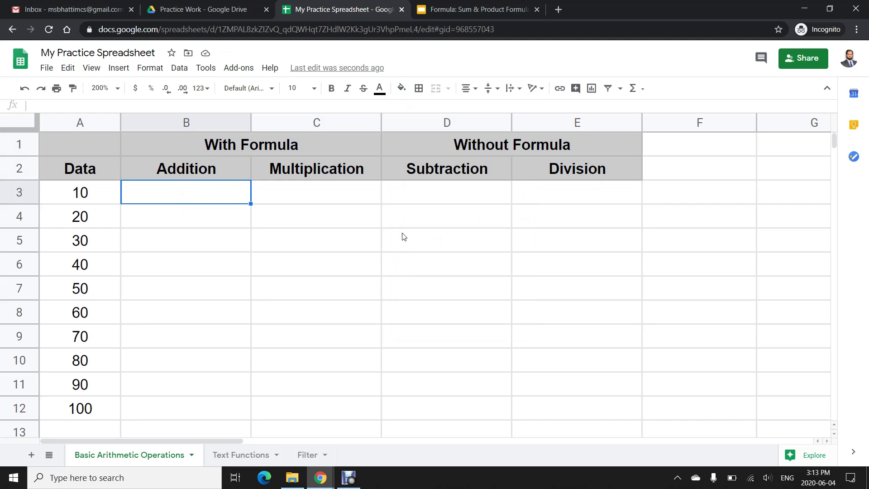
- Enter =10+6 in B3 and =25+89+76 in B4, giving 16 and 190
text(=)
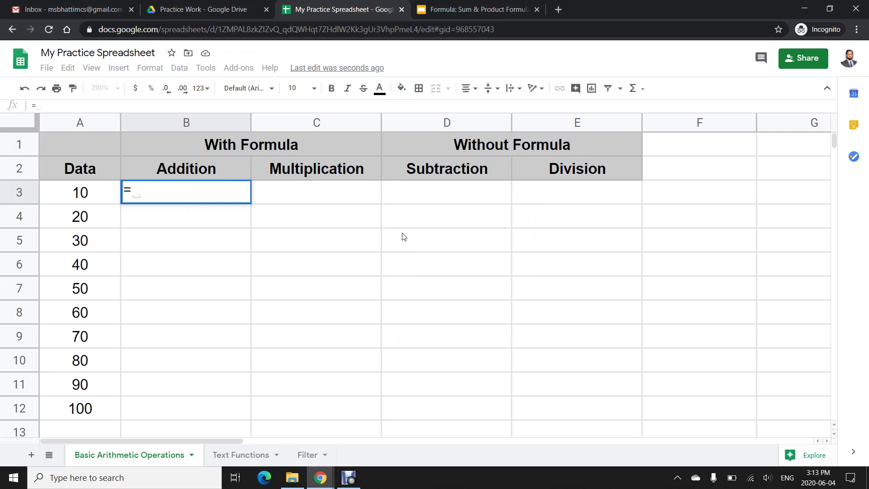
text(10+6)
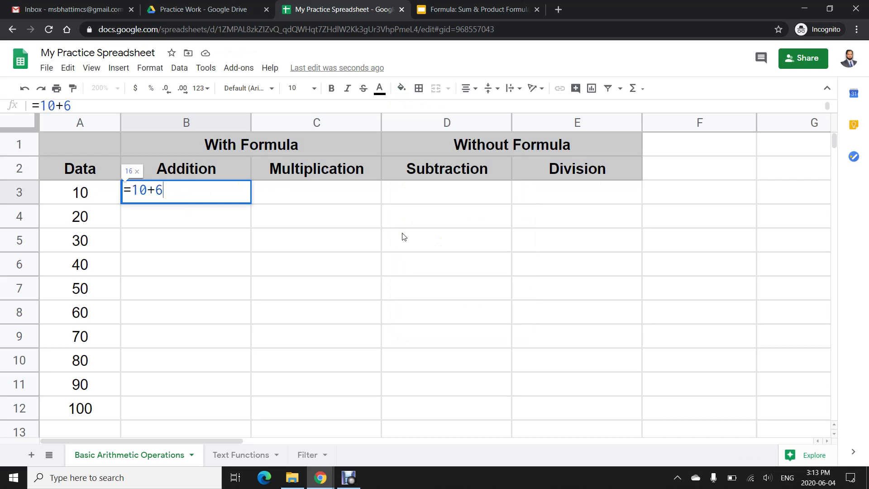
key(Return)
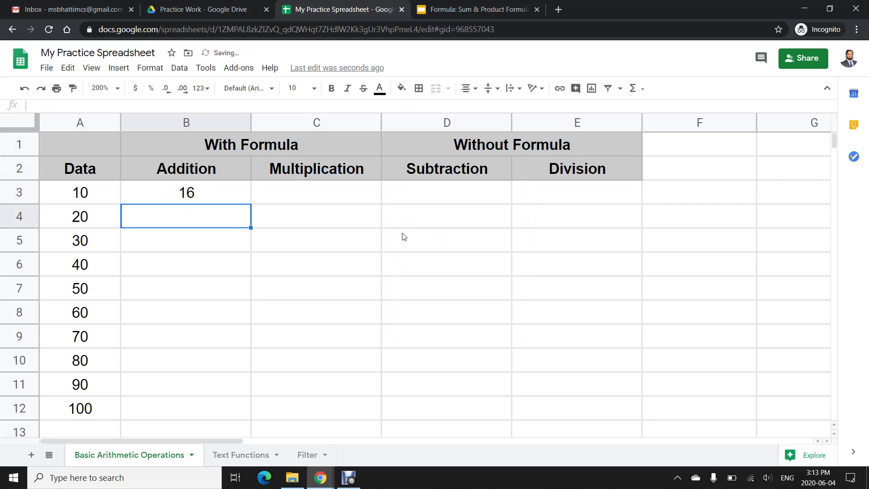
text(=25+89+76)
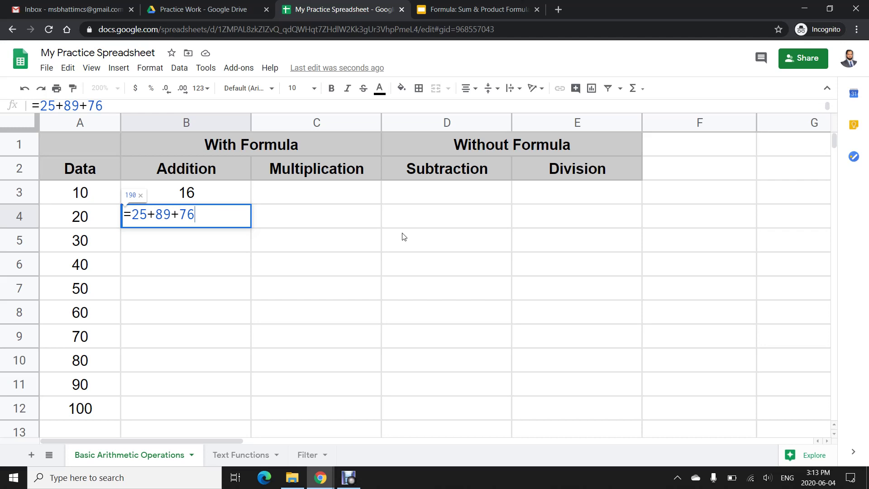
key(Return)
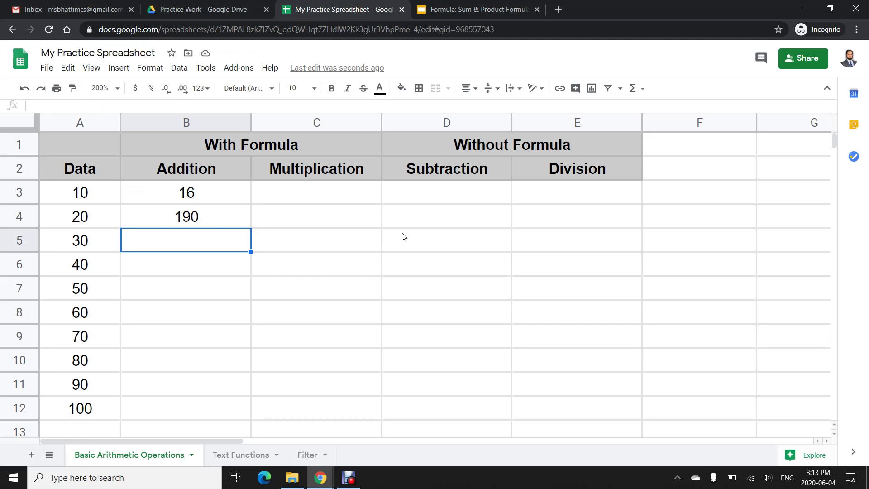
- Build =A4+A8+A3 in B5 by clicking the Data cells, giving 90
text(=)
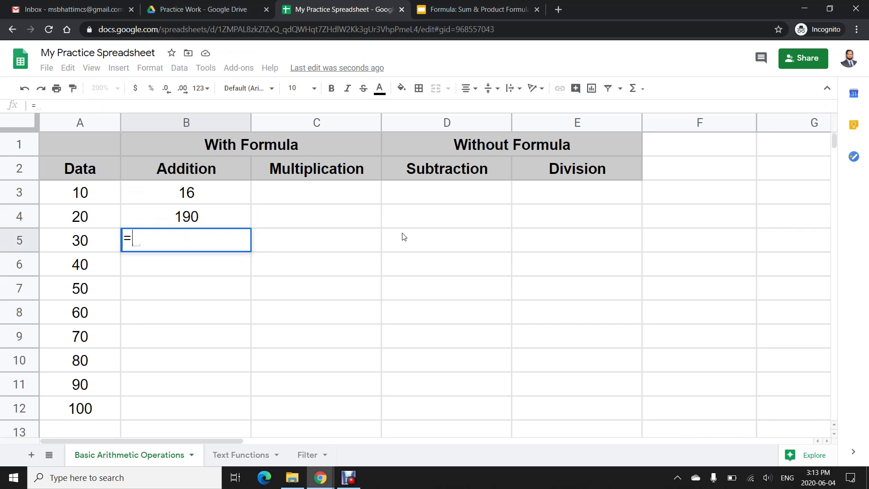
click(88, 216)
text(+)
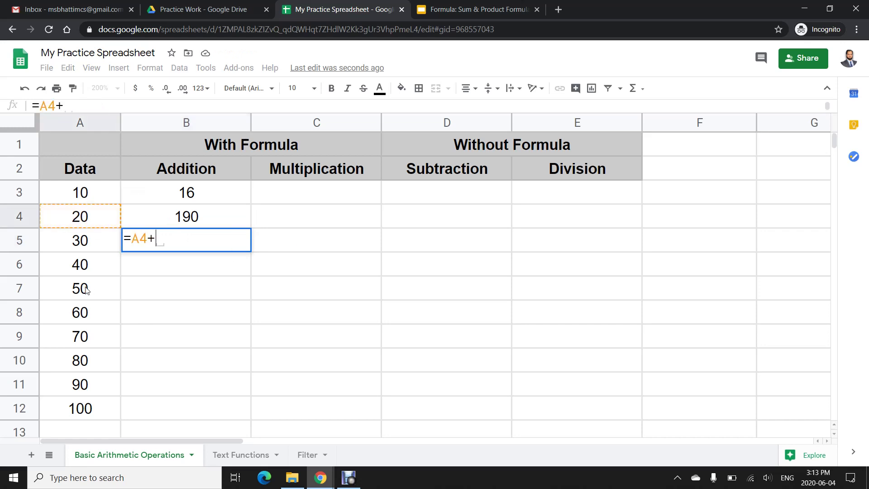
click(68, 316)
text(+)
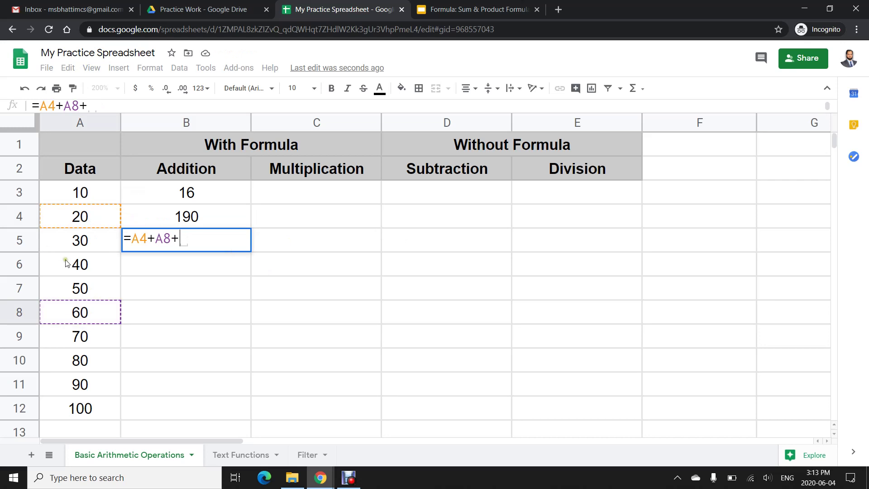
click(82, 192)
key(Return)
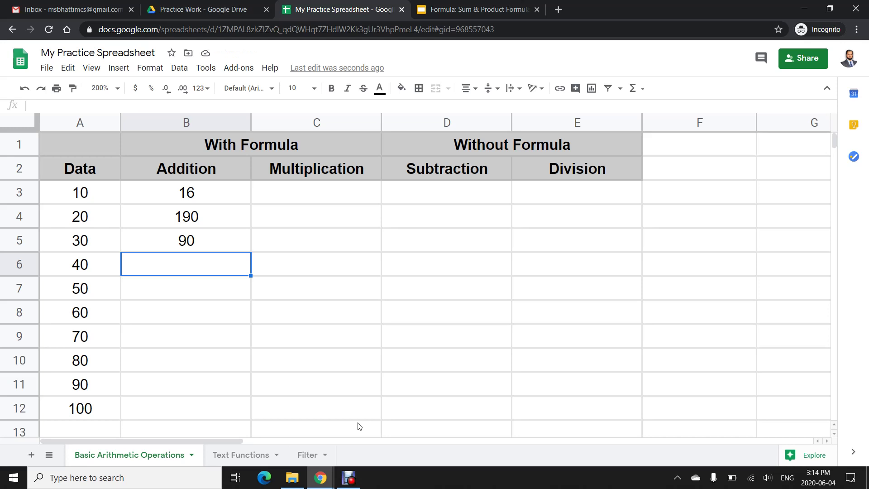
- Enter =SUM(A3:A12) in B6 to total the whole Data column, 550
text(=sum)
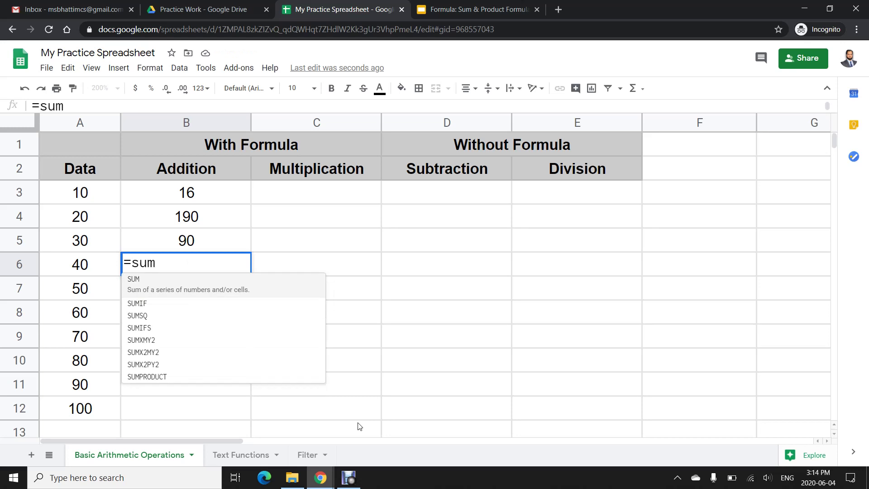
key(Tab)
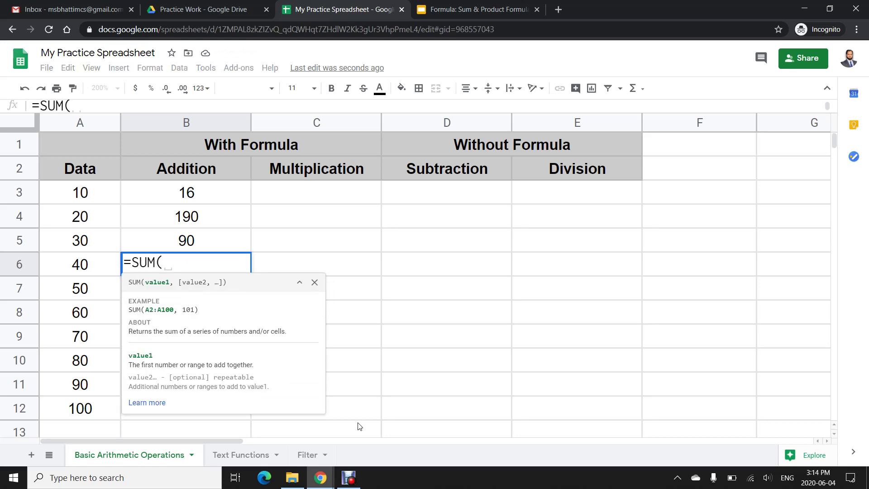
drag(79, 193, 81, 409)
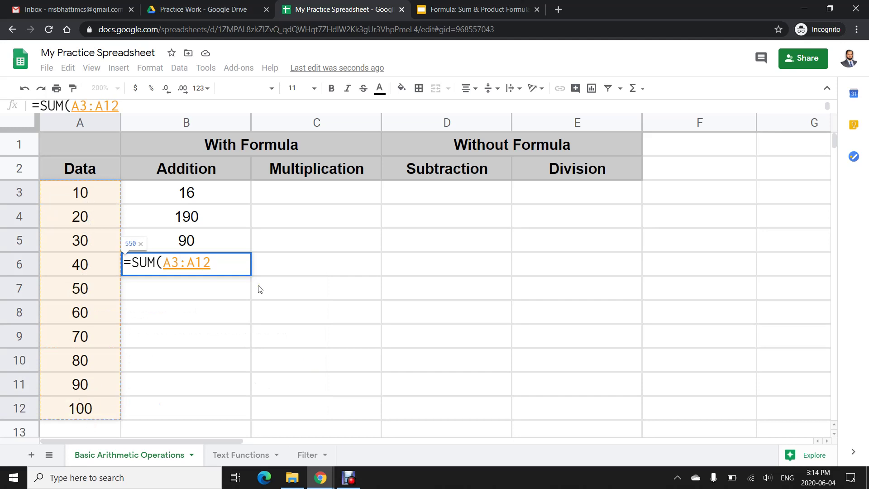
text())
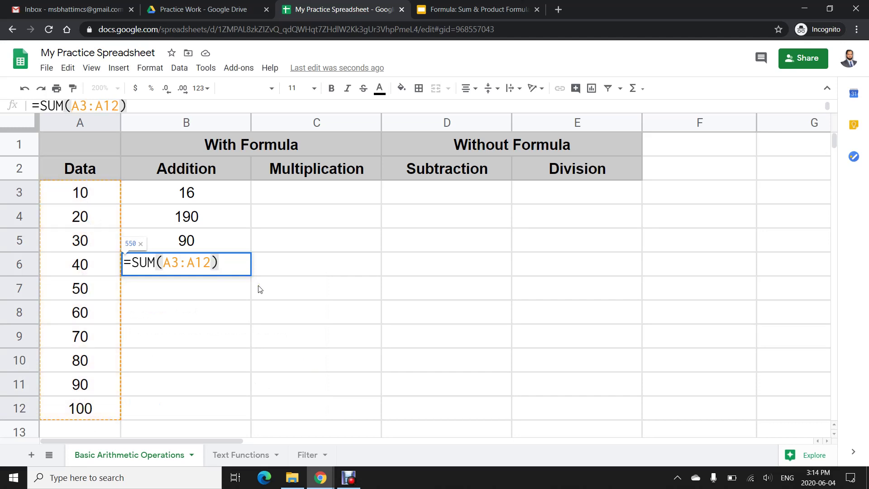
key(Return)
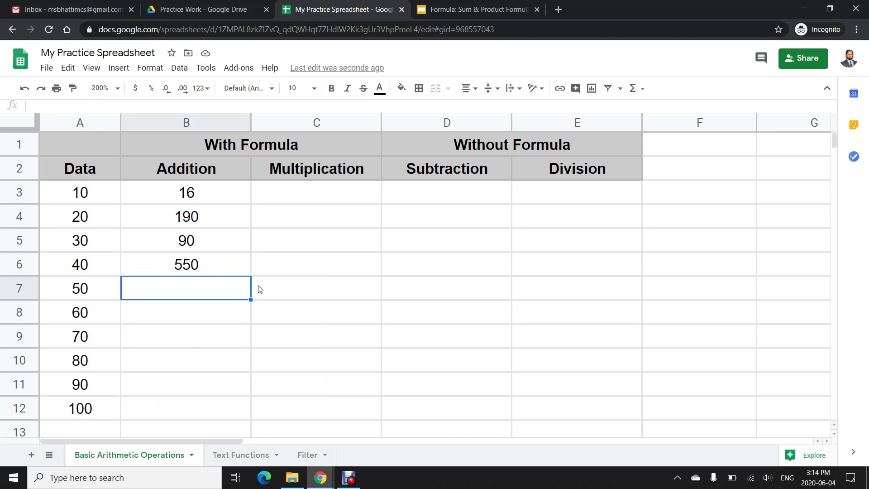
key(Left)
- Change Data cells A7 to 78 and A8 to 95
text(78)
key(Return)
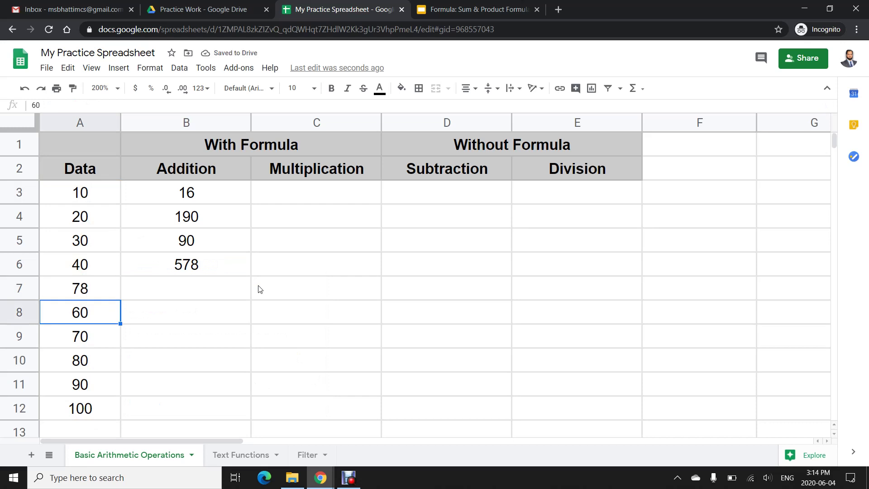
text(95)
key(Return)
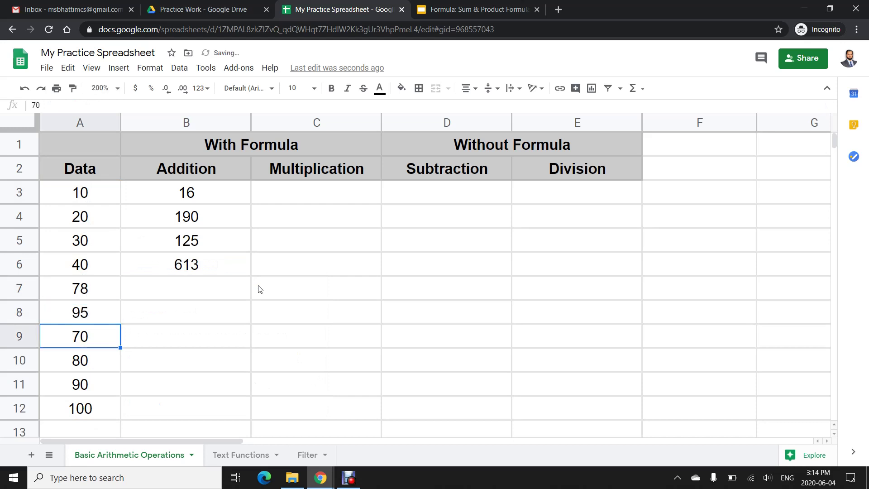
- Select B3, B4 and B3:B4 to check their values and combined total
click(212, 196)
drag(210, 214, 209, 218)
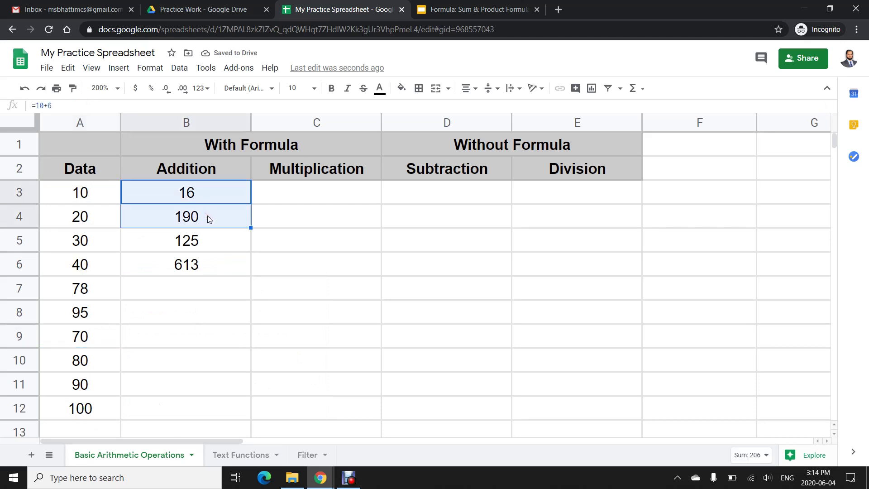
click(207, 216)
click(210, 195)
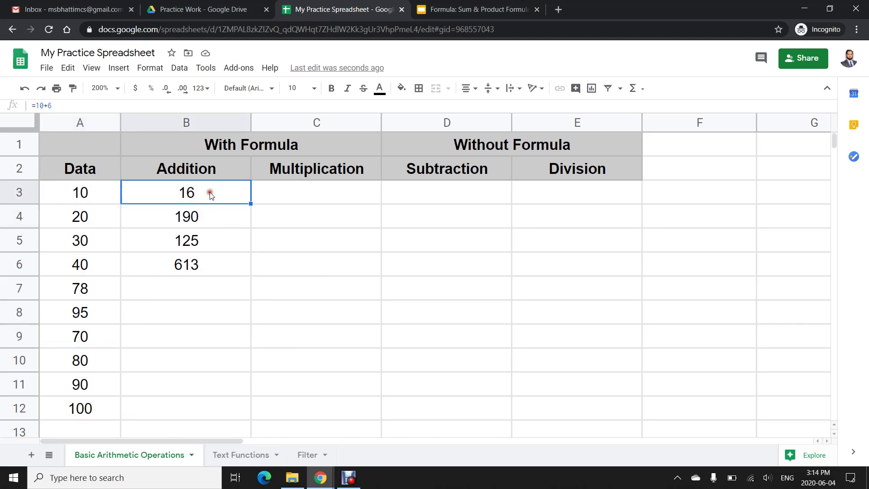
drag(206, 197, 208, 219)
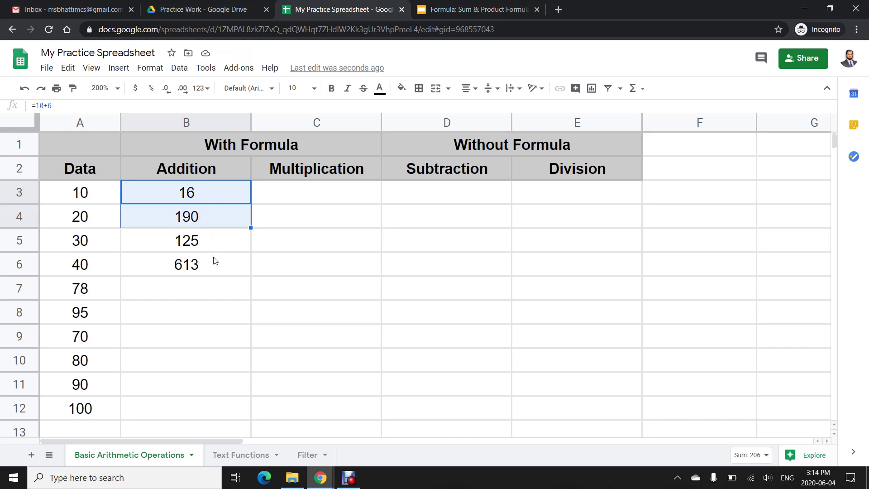
click(210, 197)
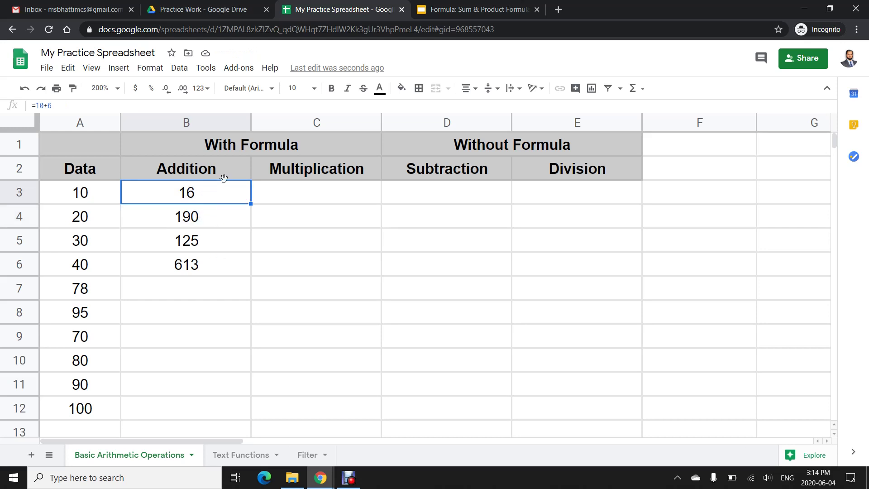
click(206, 219)
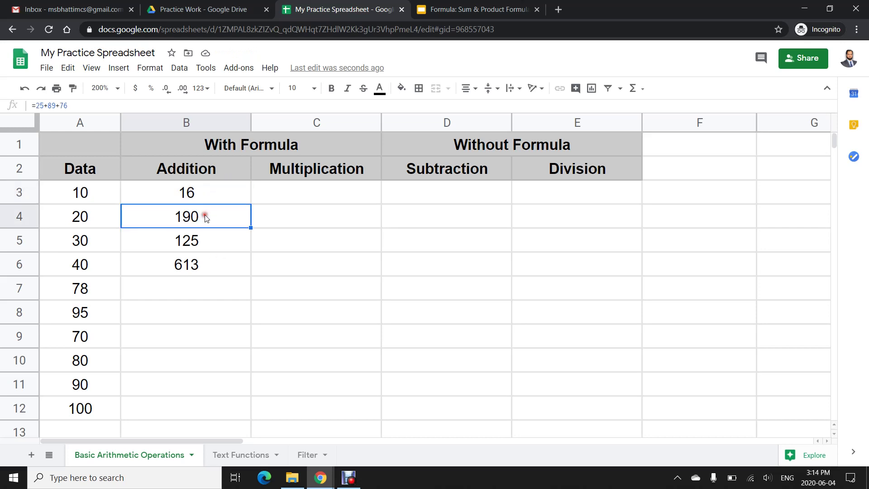
- Append +89 to B4's formula so it reads =25+89+76+89, giving 279
double_click(210, 214)
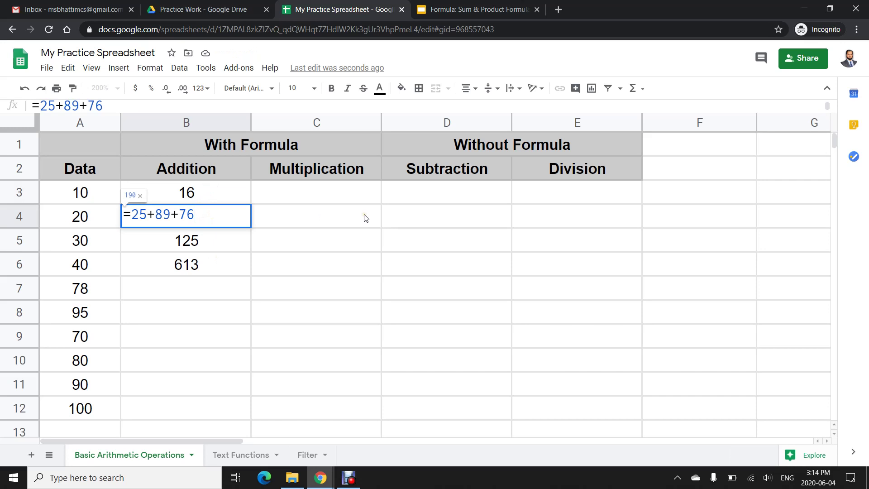
text(+89)
key(Return)
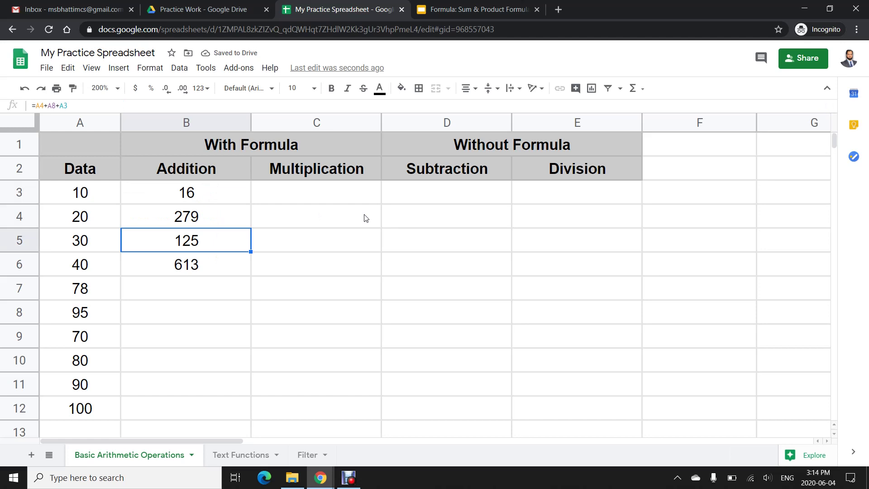
click(213, 291)
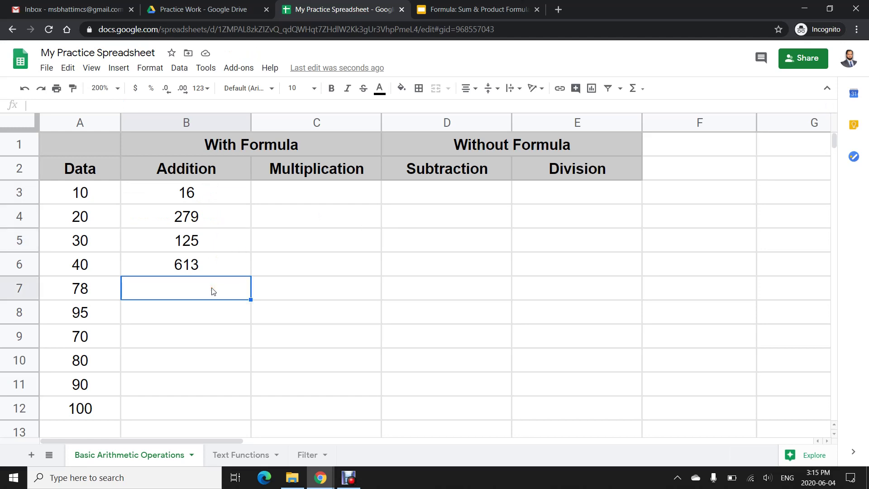
- Enter =SUM(A3,A8,A11) in B7 by clicking the three Data cells, giving 195
text(=sum()
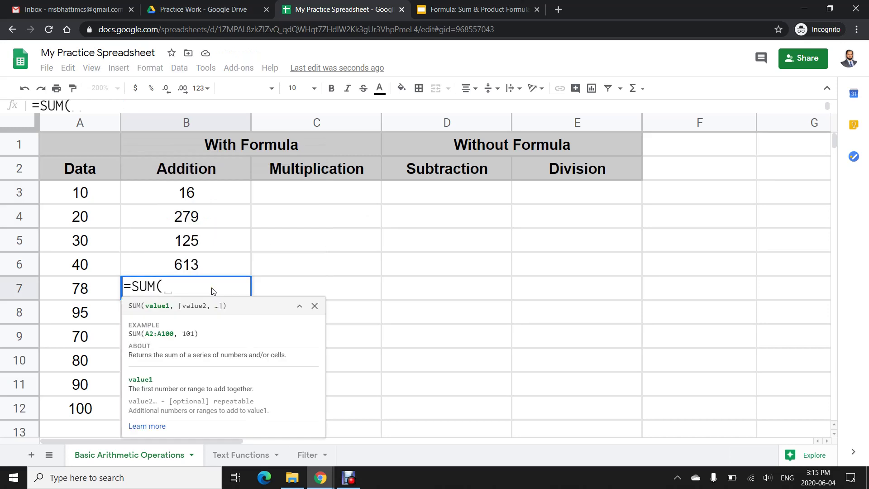
click(91, 196)
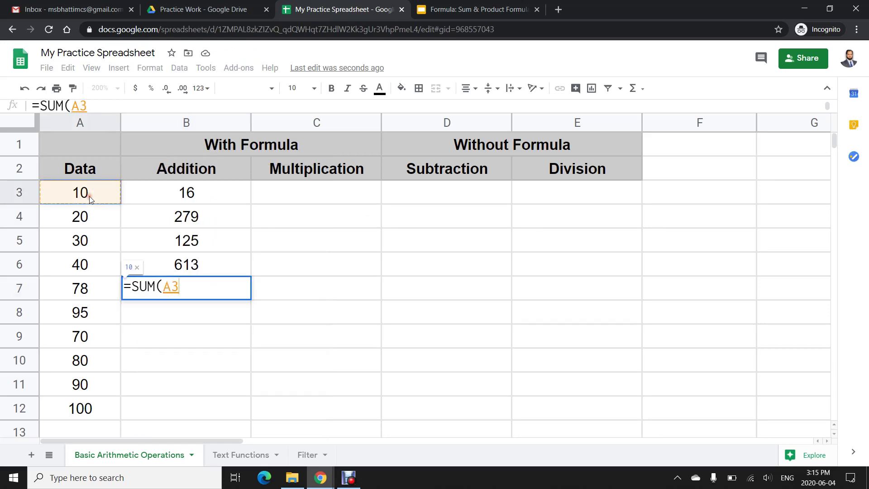
text(,)
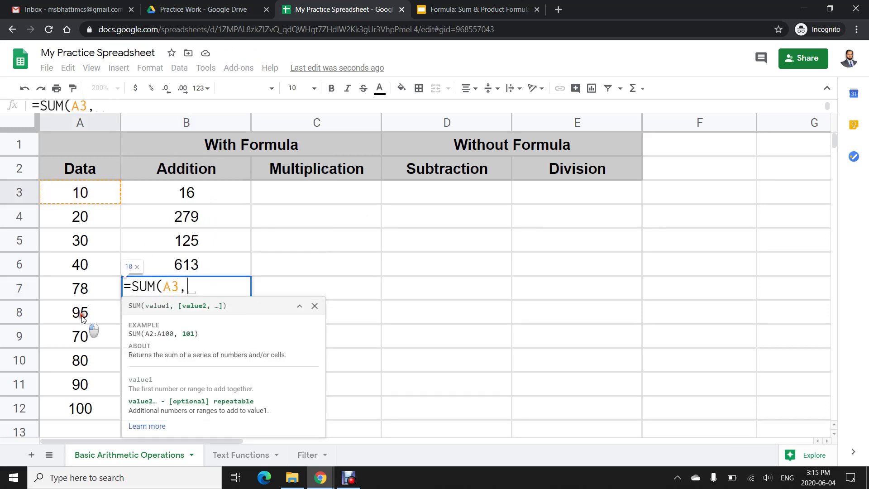
click(82, 318)
text(,)
click(77, 385)
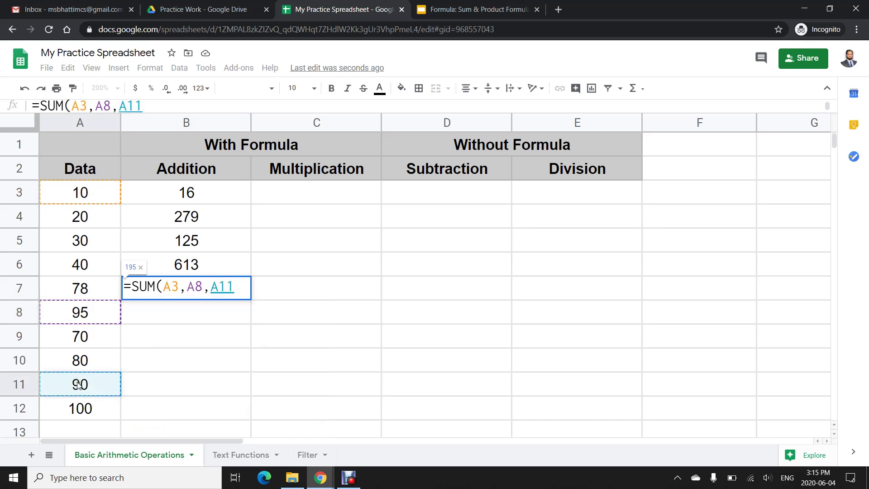
text())
key(Return)
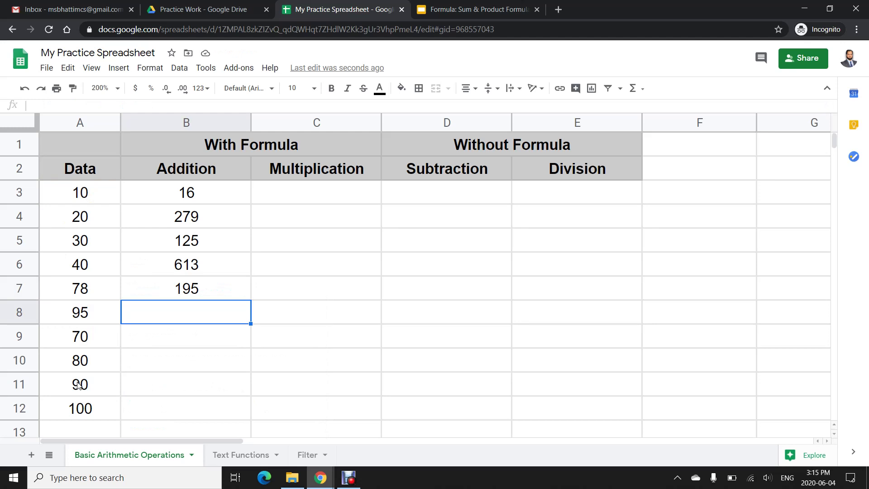
key(Up)
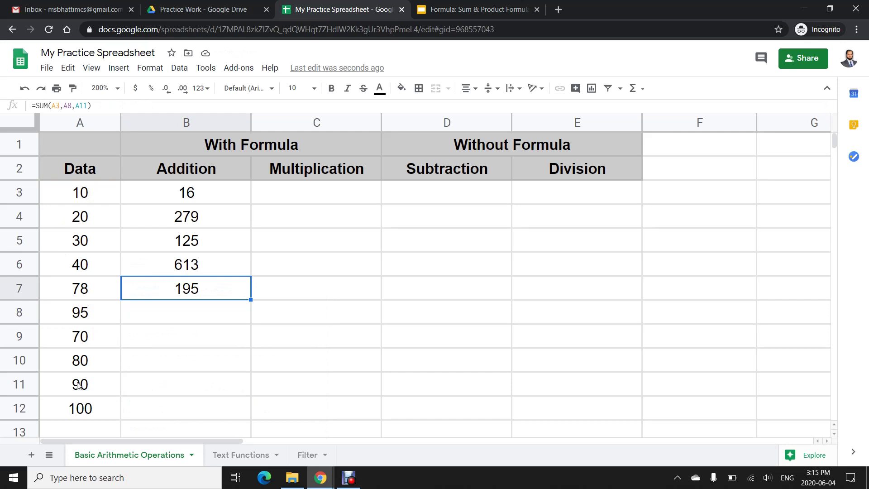
key(Right)
key(Up)
key(Up)
key(Up)
key(Up)
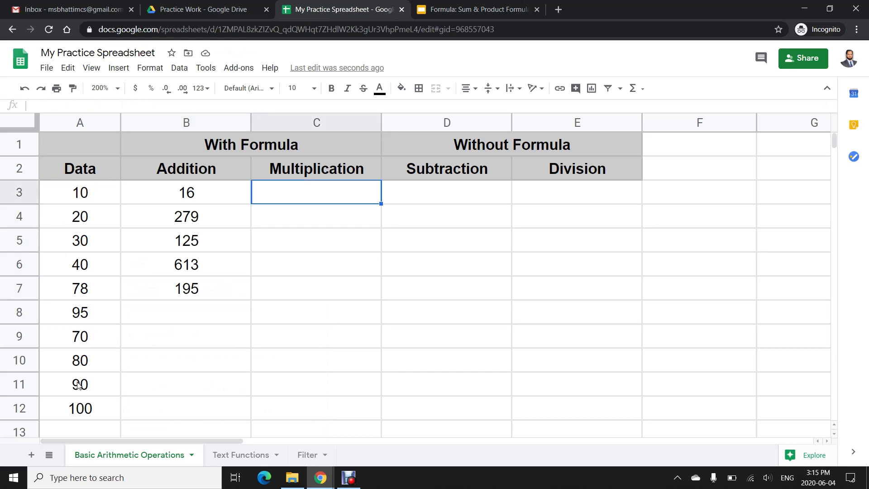
- Enter =9*8*2 in C3 and =9*8 in C4, giving 144 and 72
text(=9)
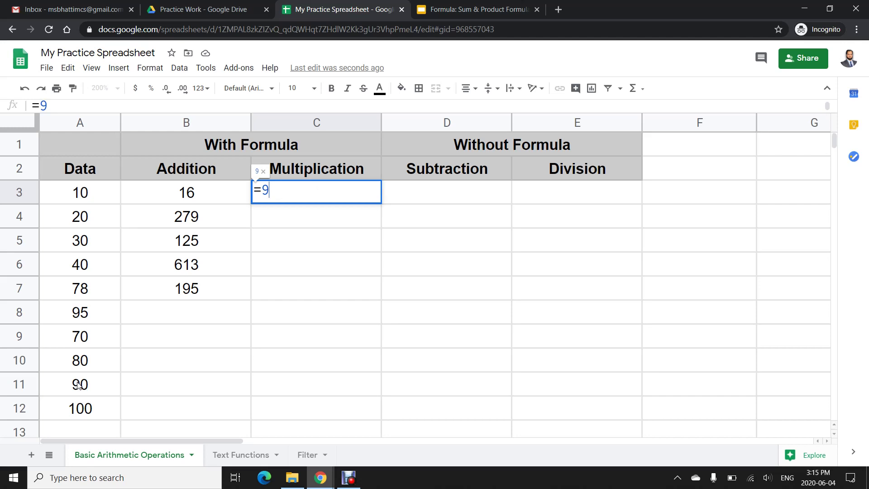
text(*8*2)
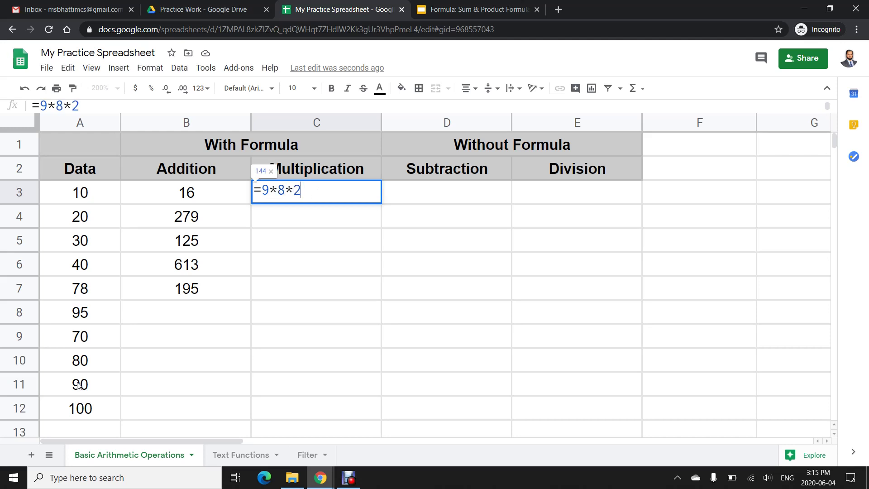
key(Return)
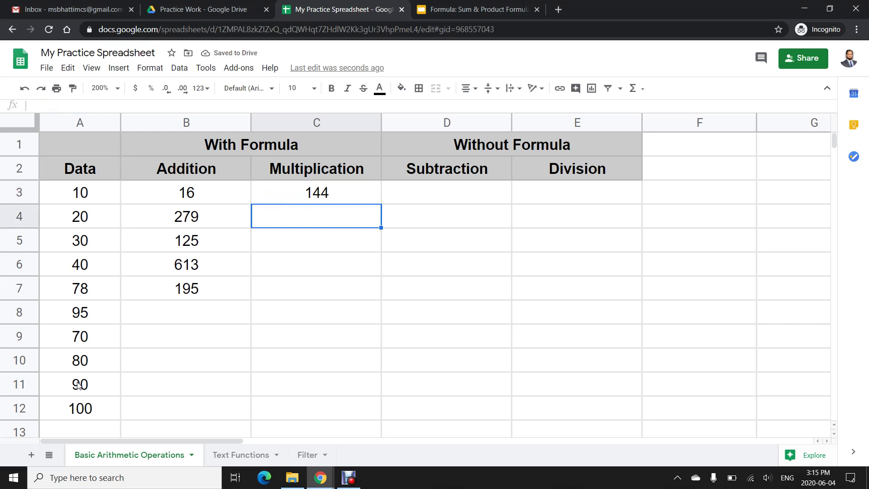
text(=9*8)
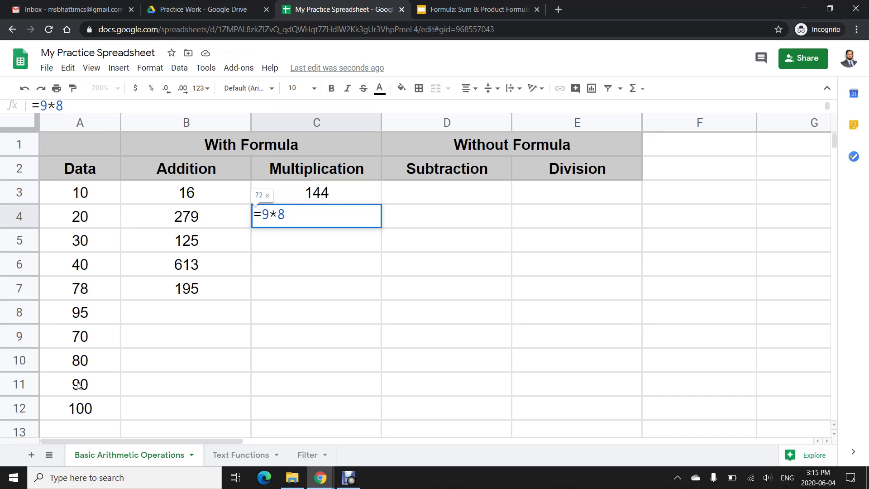
key(Return)
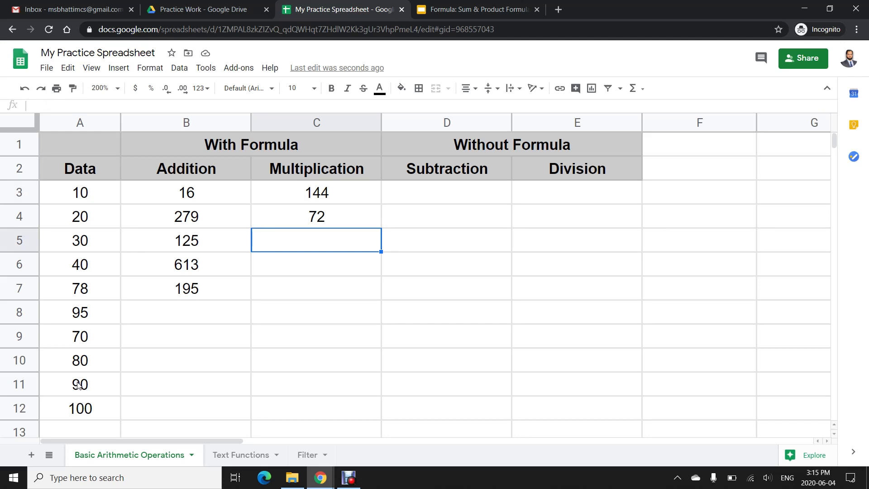
- Enter =PRODUCT(A3:A5) in C5, giving 6000
text(=prod)
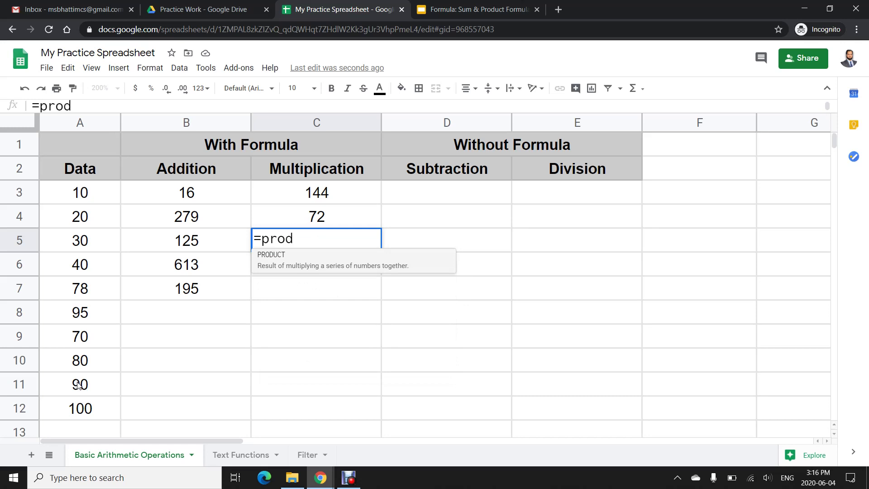
key(Tab)
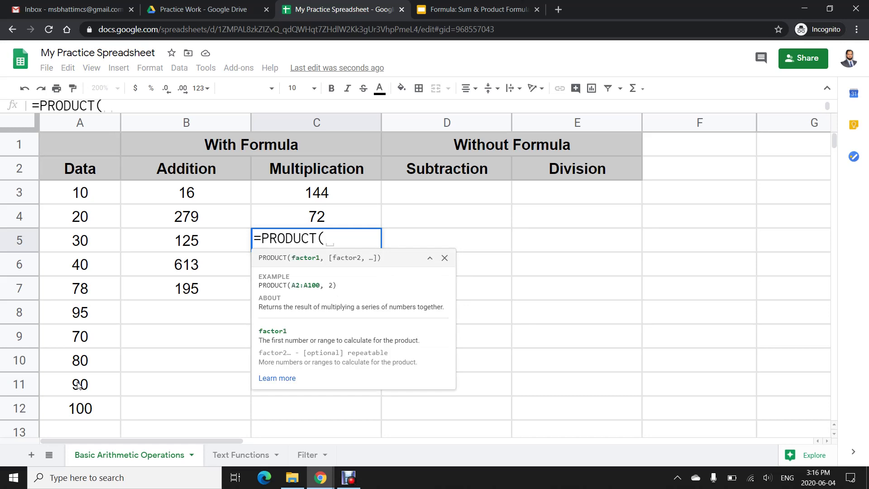
click(72, 201)
drag(71, 201, 72, 234)
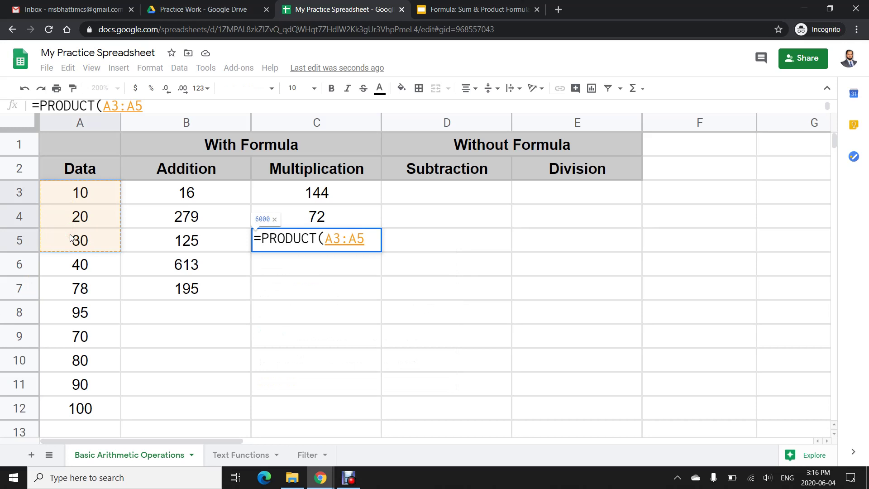
text())
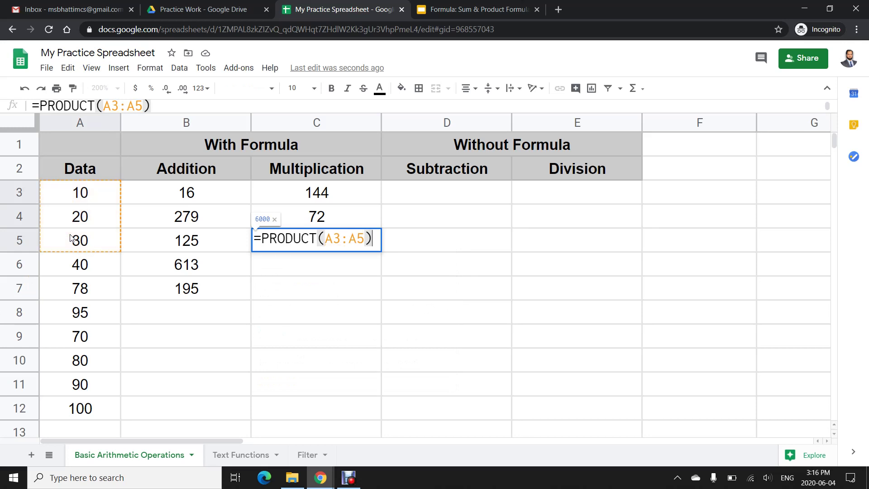
key(Return)
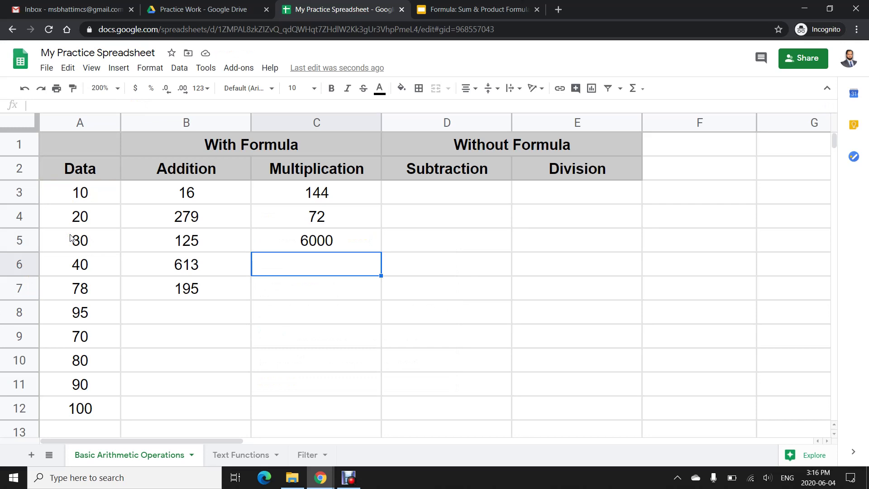
- Accept the suggested =PRODUCT(A4:A6) formula in C6
text(=prod)
key(Tab)
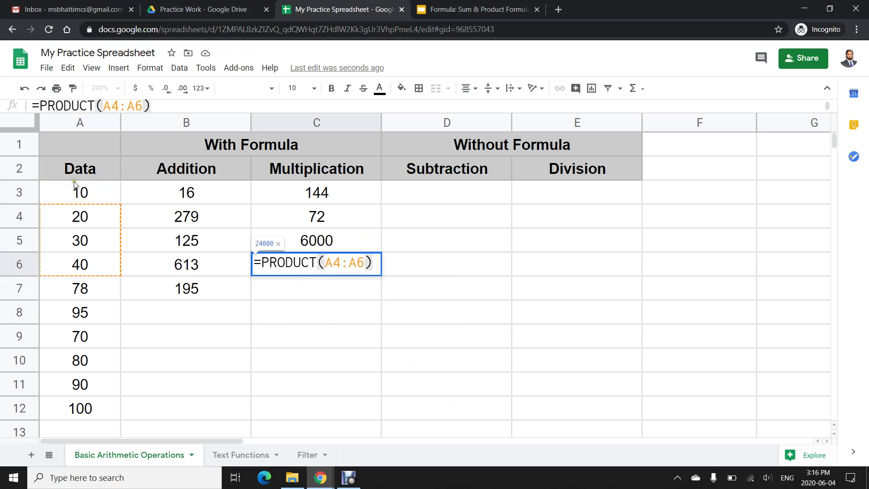
key(Return)
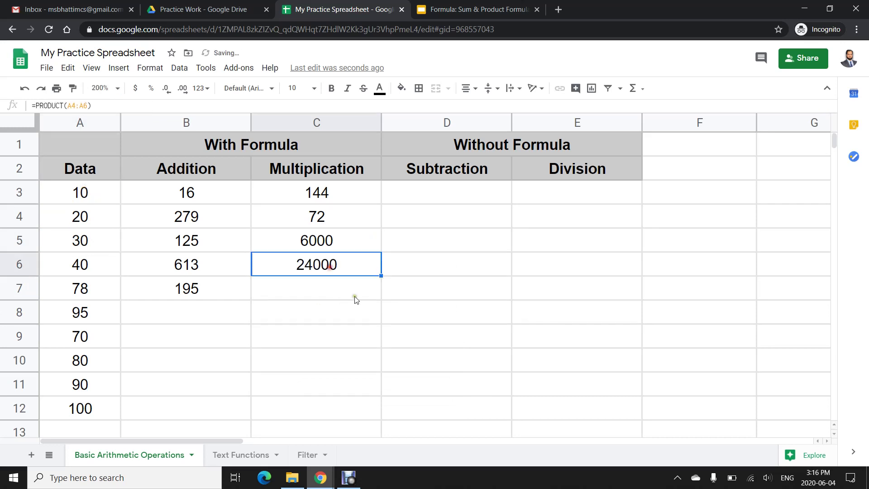
- Redo C6 as =PRODUCT(A3,A8,A11) by clicking the Data cells, giving 85500
text(=prod)
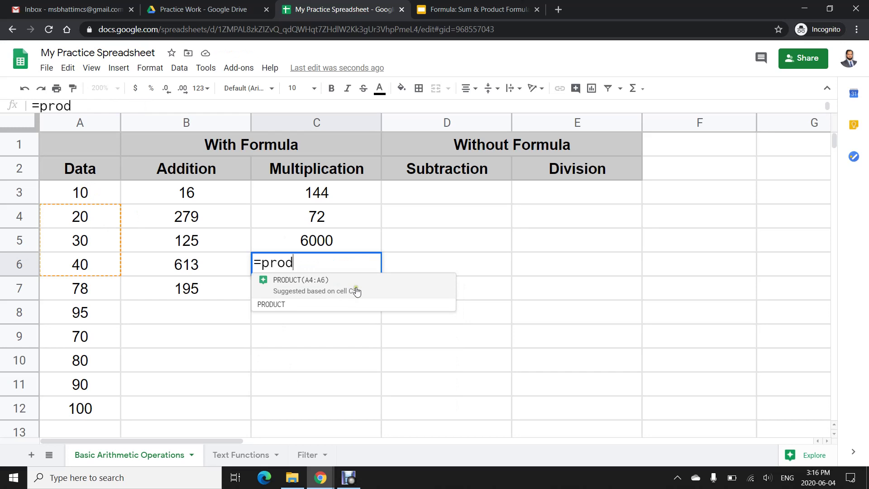
click(356, 292)
key(BackSpace)
key(BackSpace)
key(BackSpace)
key(BackSpace)
key(BackSpace)
key(BackSpace)
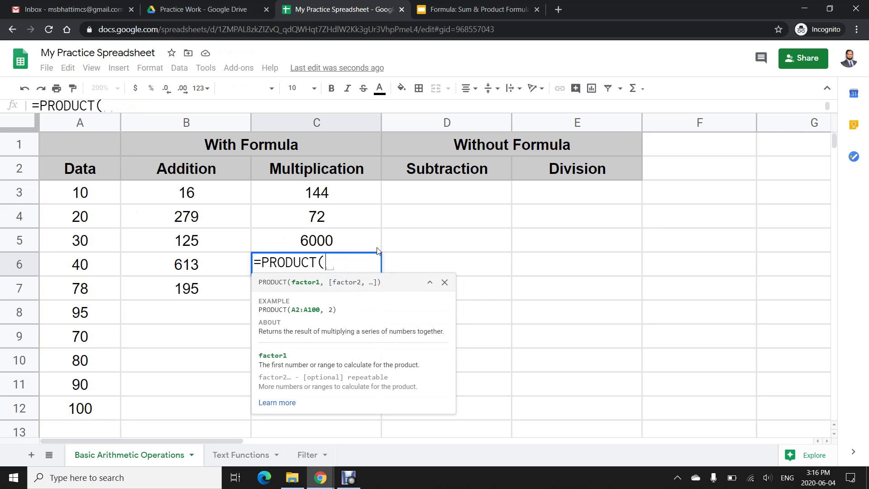
click(89, 201)
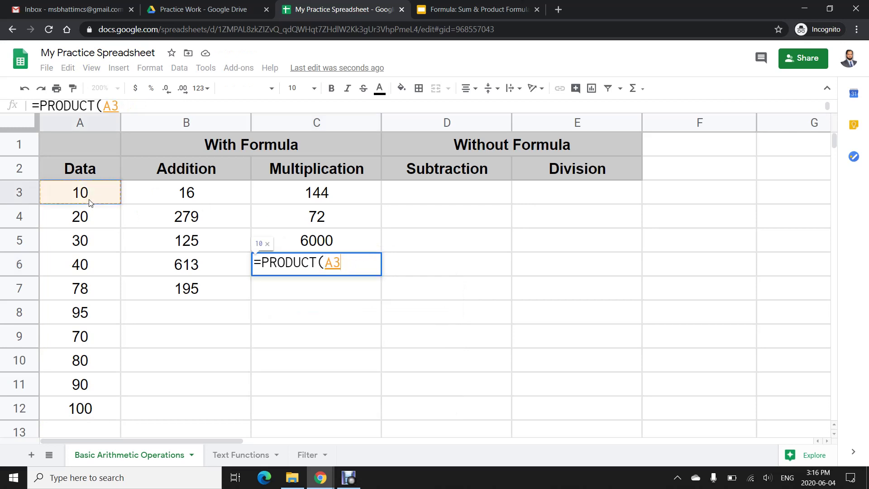
text(,)
click(92, 302)
text(,)
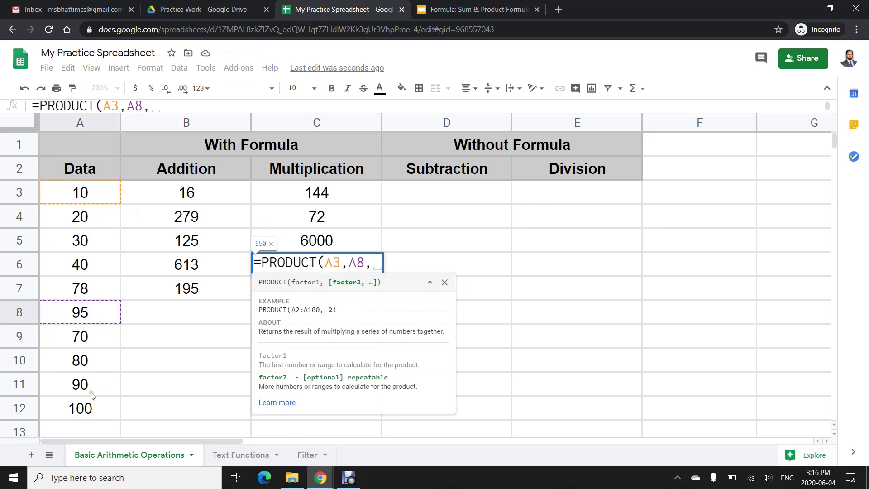
click(90, 389)
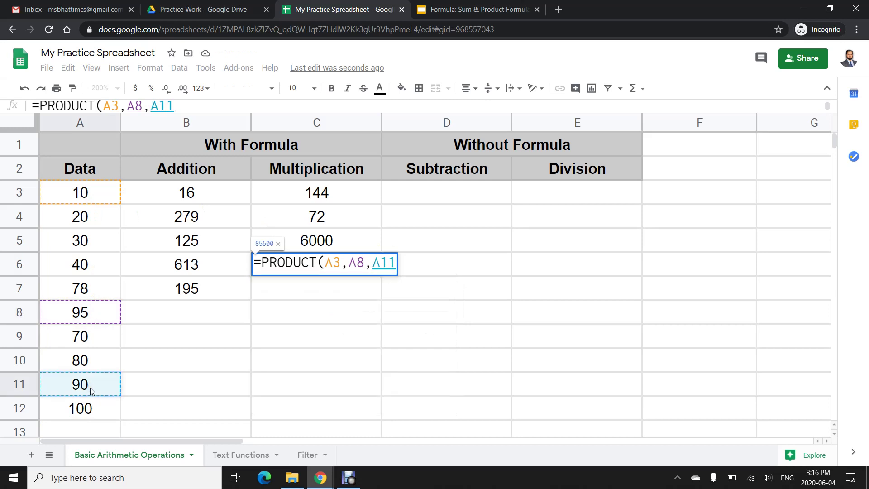
text())
key(Return)
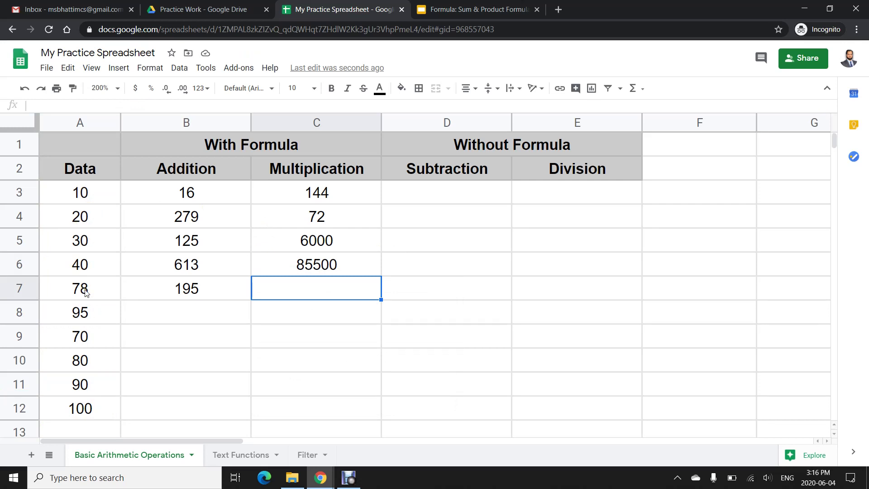
- Enter =89-74 in D3 and =152-68-87 in D4, giving 15 and -3
click(425, 201)
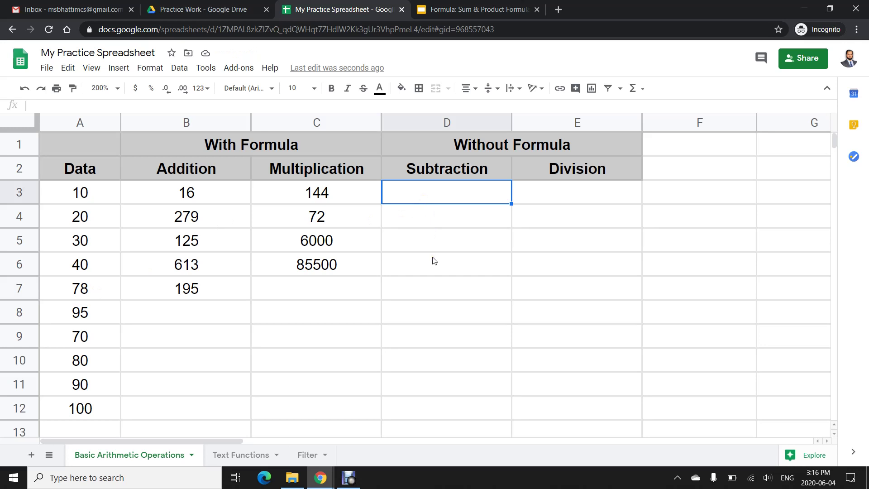
text(=)
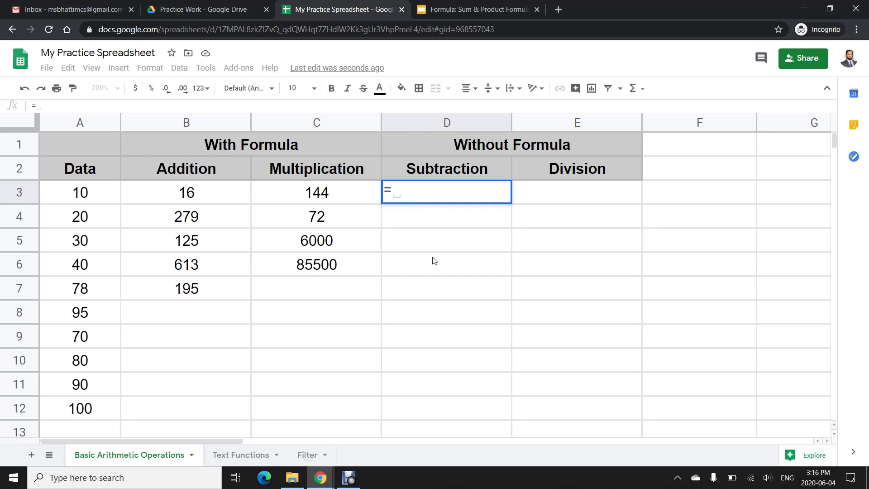
text(89-74)
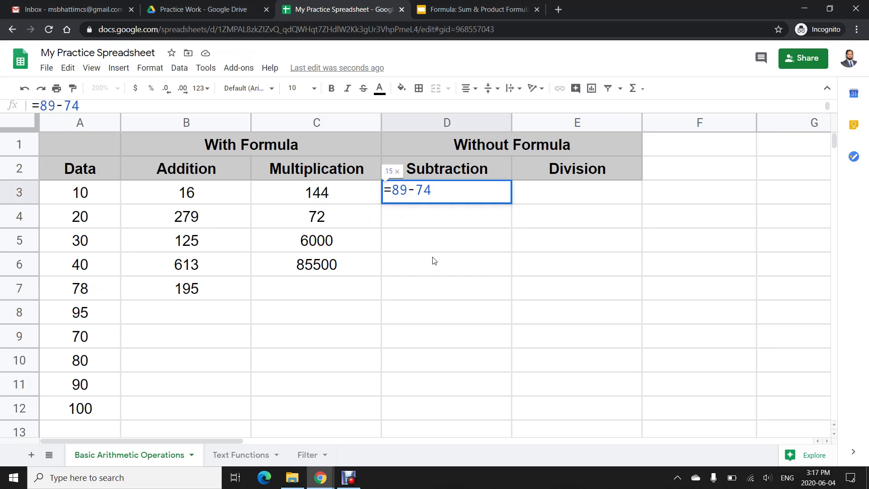
key(Return)
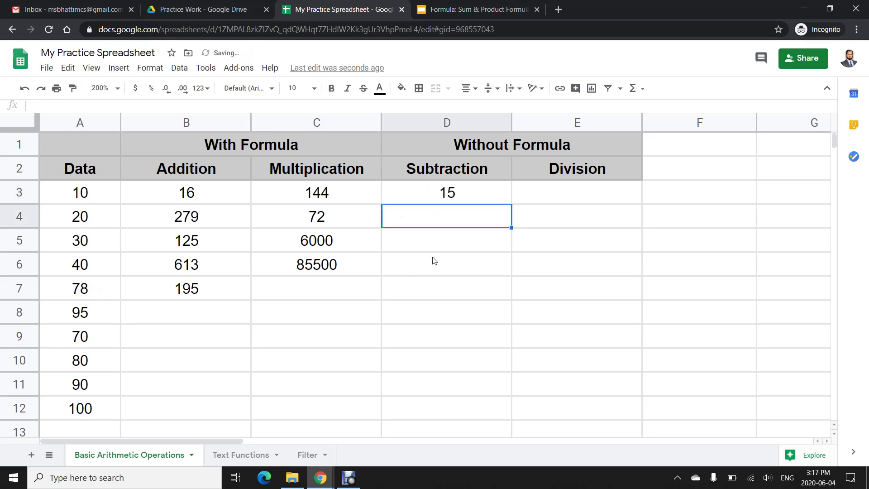
text(=)
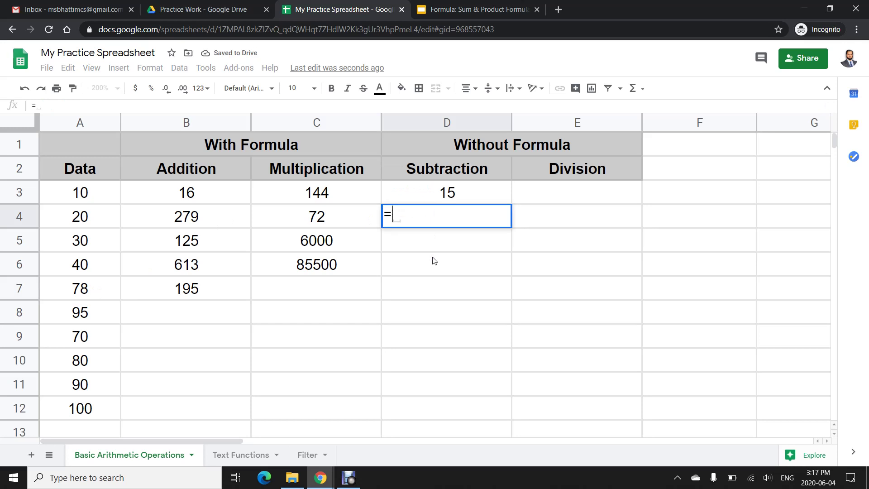
text(152)
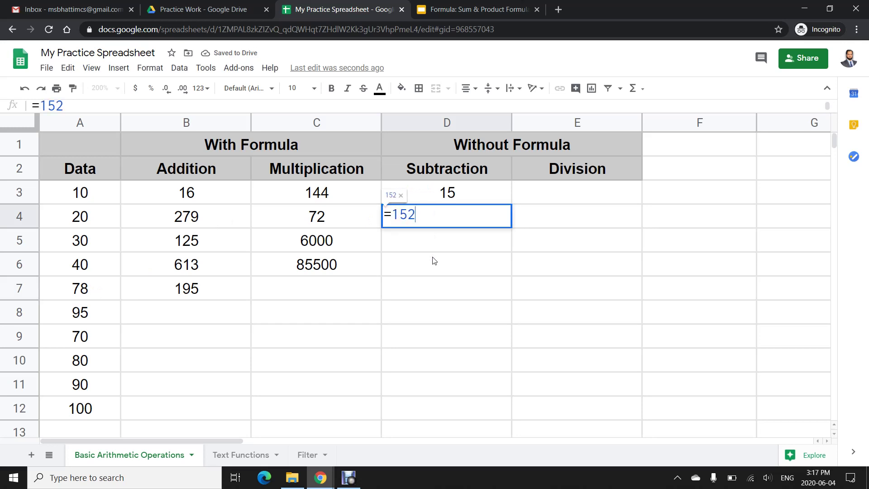
text(-68-87)
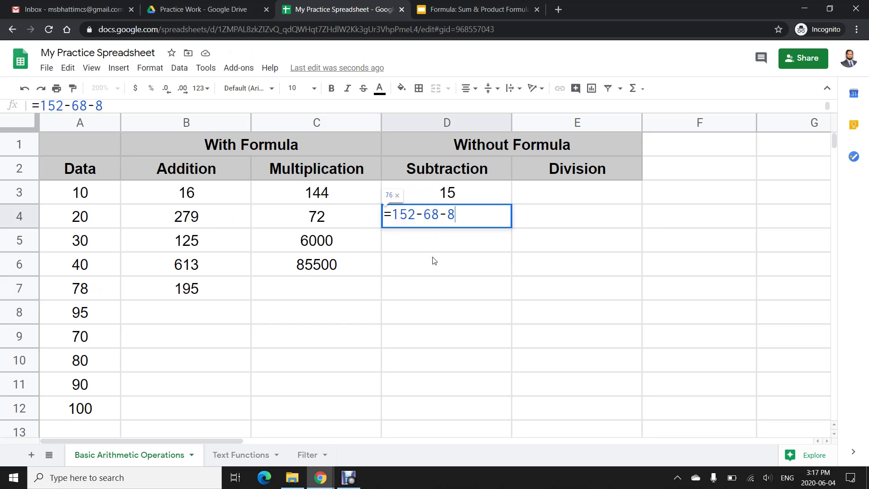
key(Return)
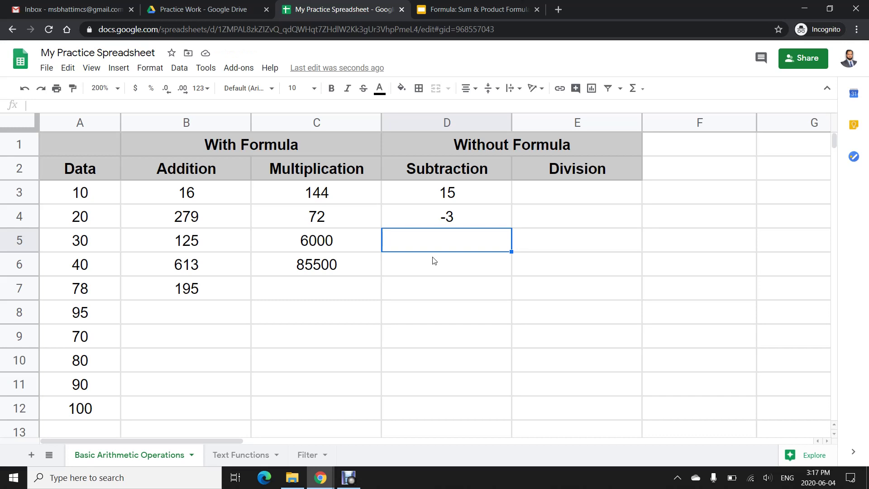
key(Right)
key(Right)
key(Up)
key(Up)
- Type the helper values 98, -87, -2 and -6 down F3:F6
text(98)
key(Return)
text(-87)
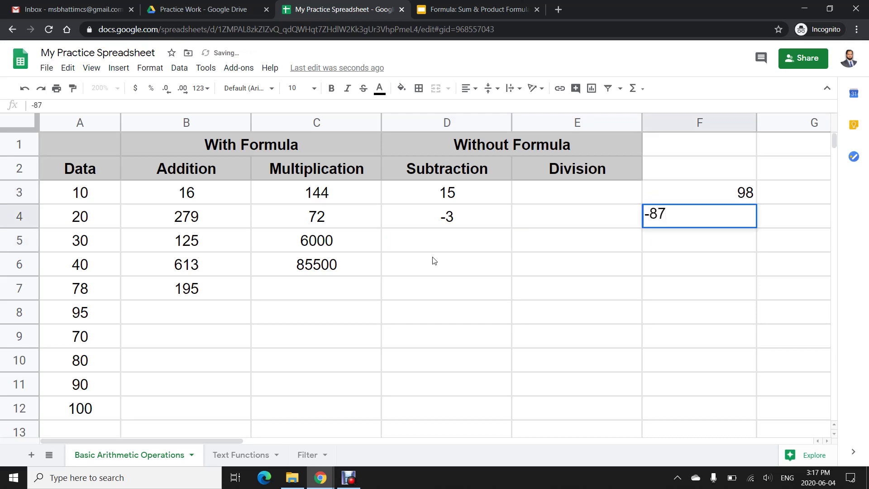
key(Return)
text(-2)
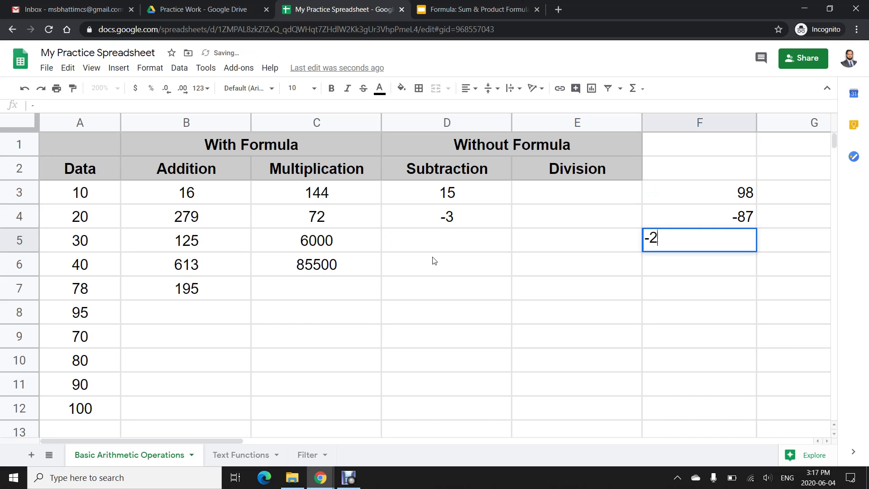
key(Return)
text(-6)
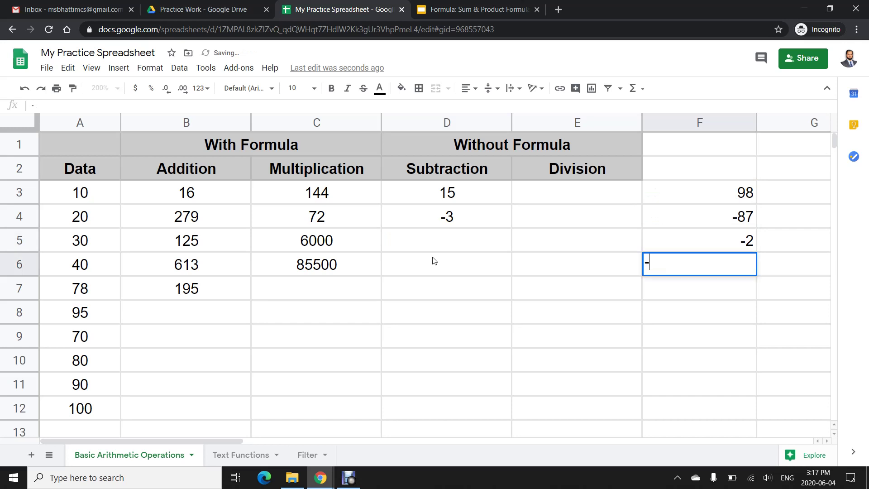
key(Return)
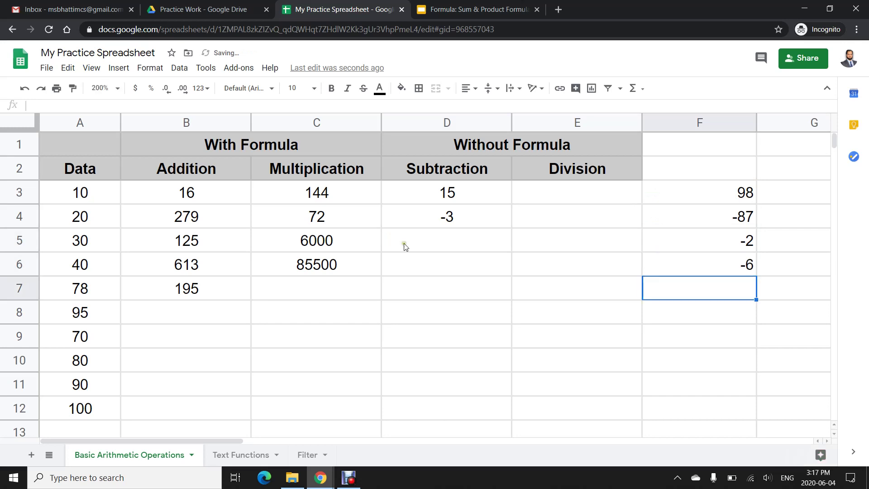
- Enter =SUM(F3:F6) in D5 to total the helper values
click(437, 245)
text(=SUM)
key(Tab)
key(BackSpace)
key(BackSpace)
key(BackSpace)
key(BackSpace)
key(BackSpace)
key(BackSpace)
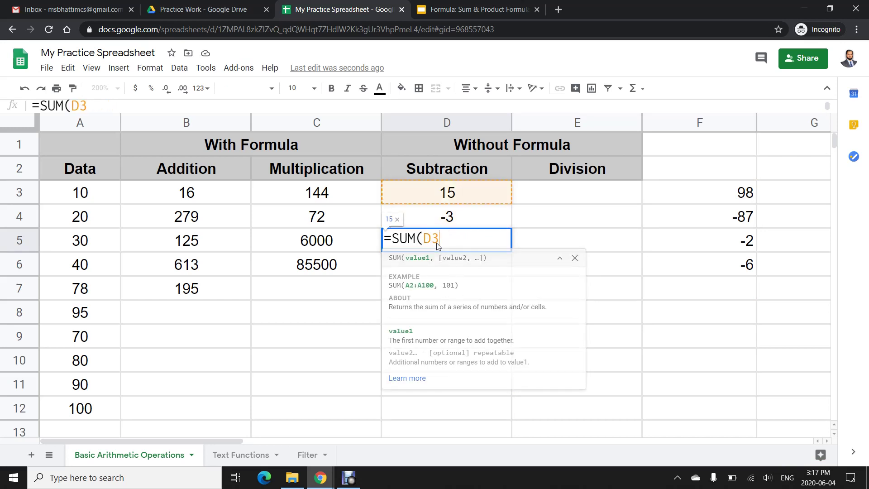
drag(709, 196, 725, 270)
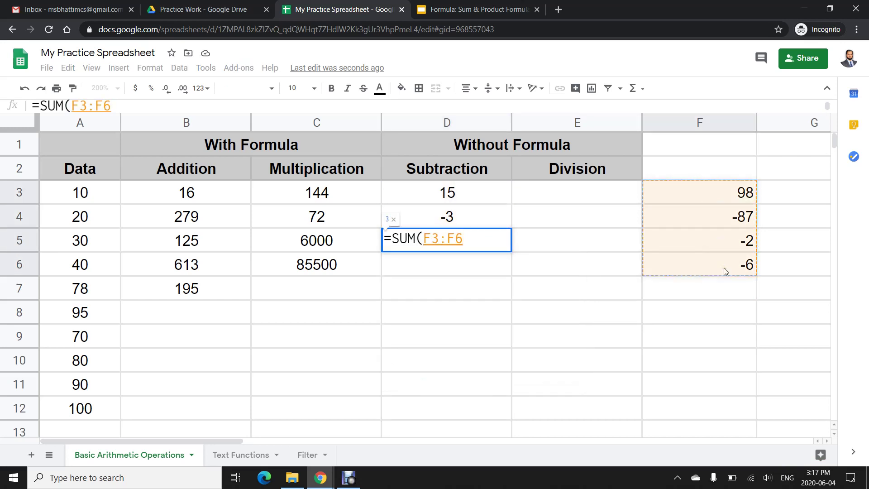
text())
key(Return)
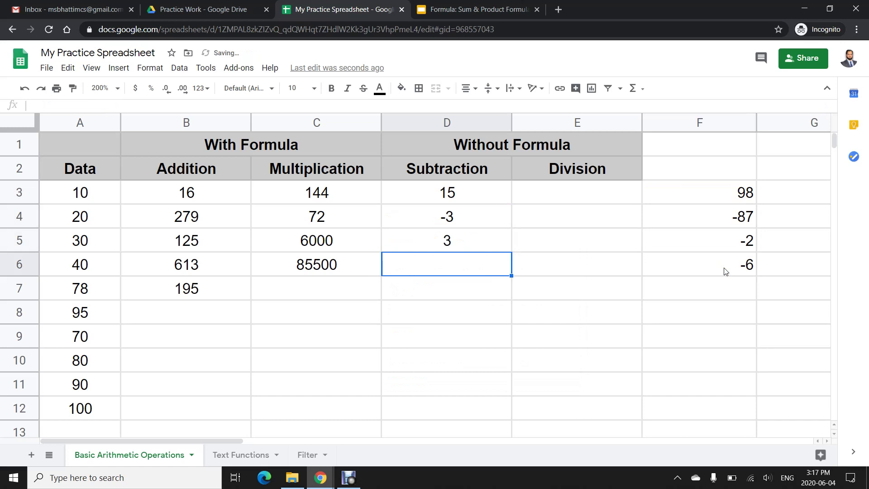
- Change F3 to 125 and check the F3:F6 total and D5's result of 30
click(710, 195)
text(125)
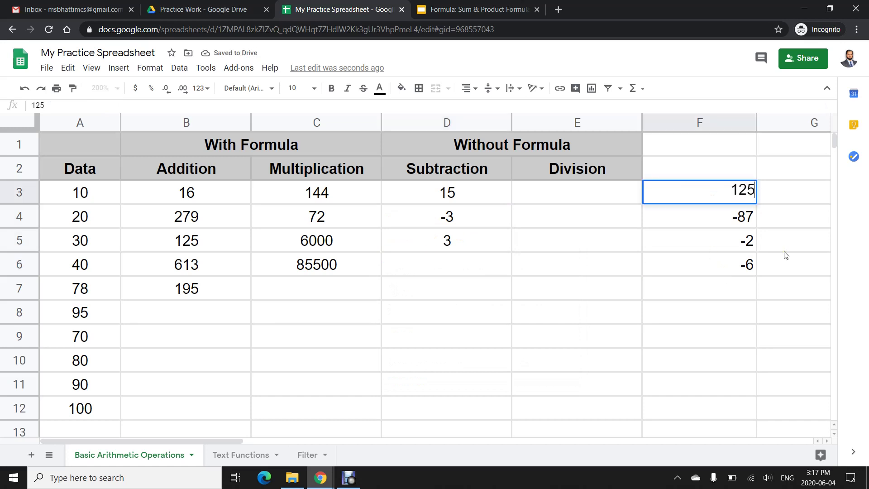
key(Return)
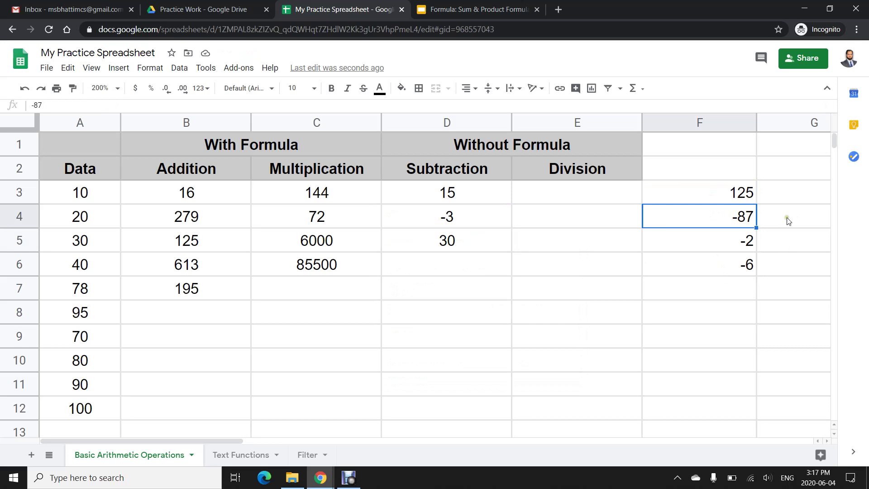
drag(745, 194, 740, 259)
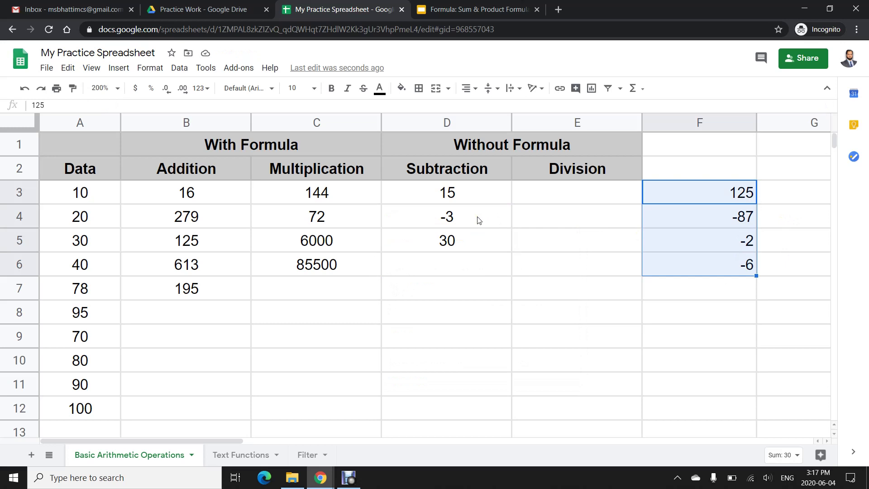
click(431, 234)
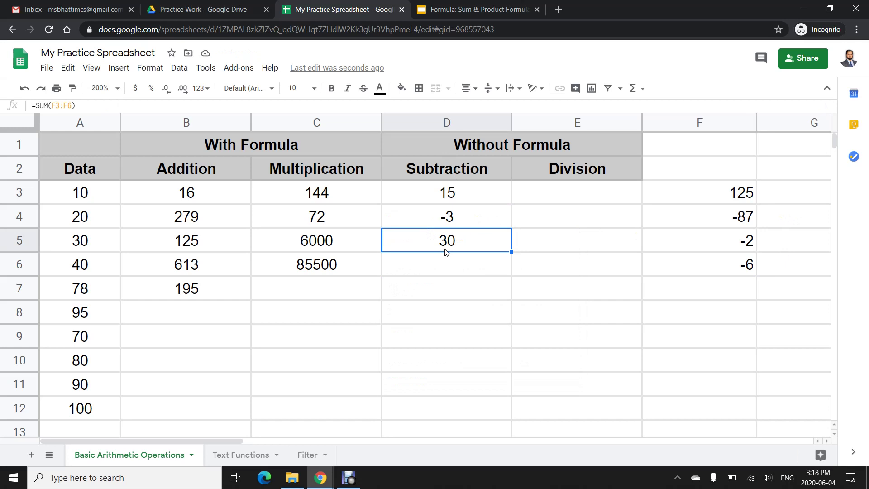
click(591, 194)
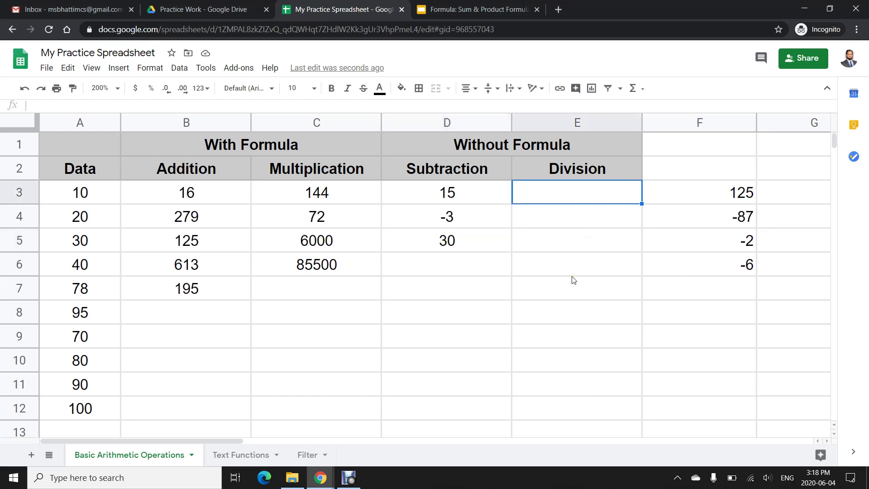
- Enter =125/25 in E3 and =148/3/2 in E4, giving 5 and 24.66666667
text(=)
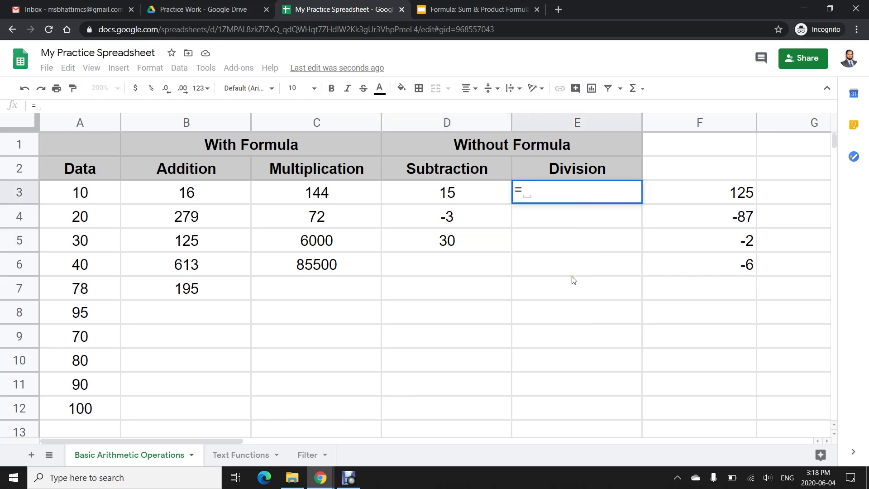
text(1)
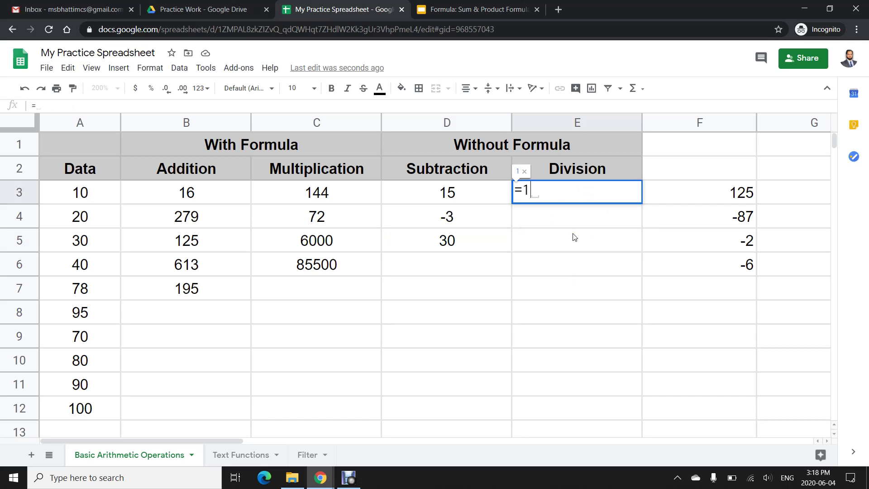
text(25/)
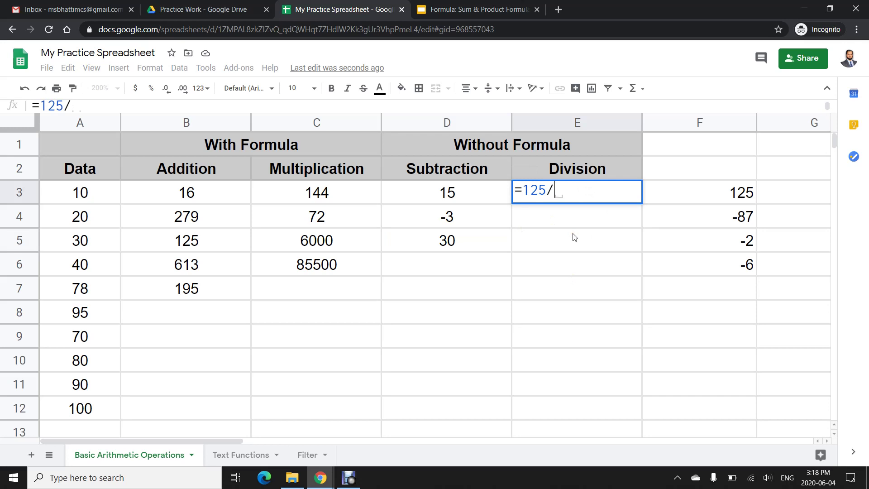
text(25)
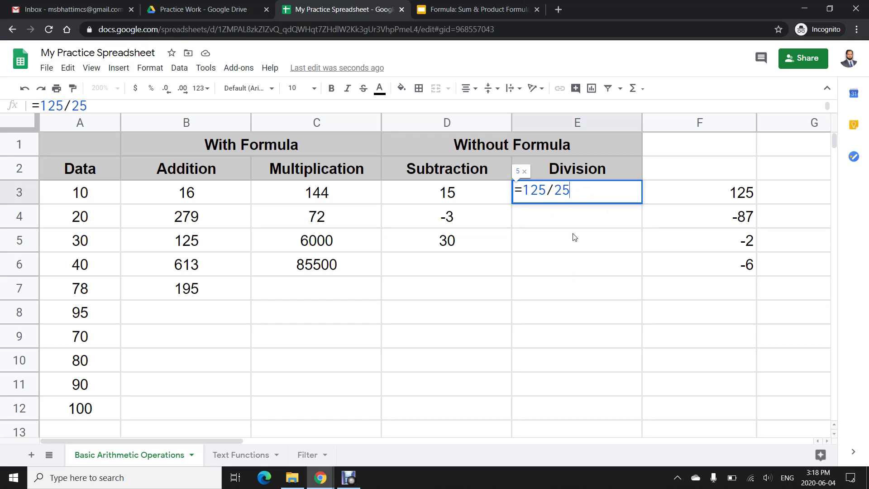
key(Return)
text(=148/)
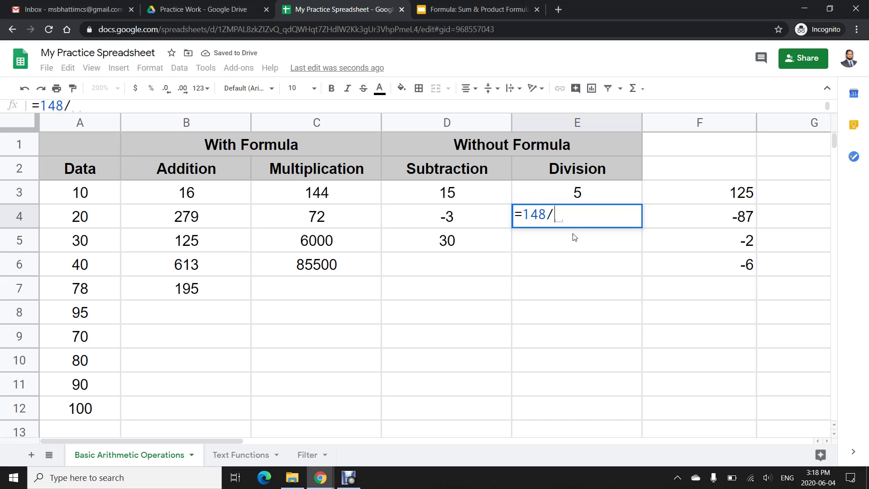
text(3/2)
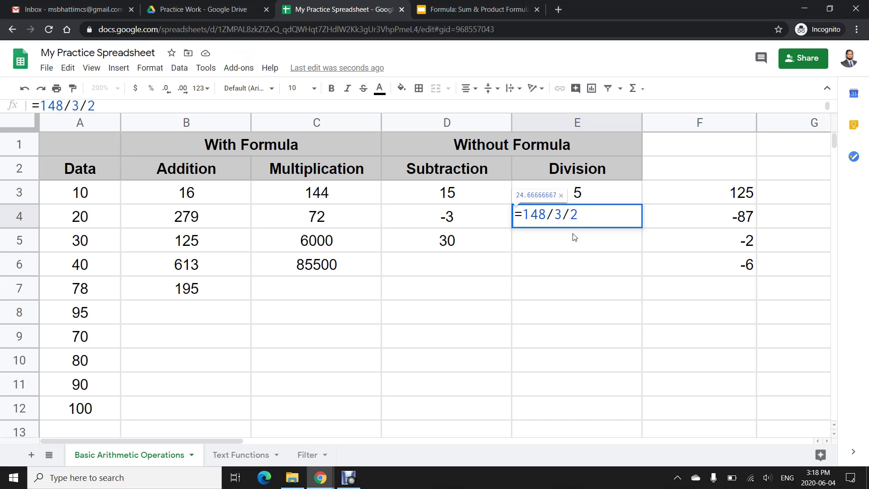
key(Return)
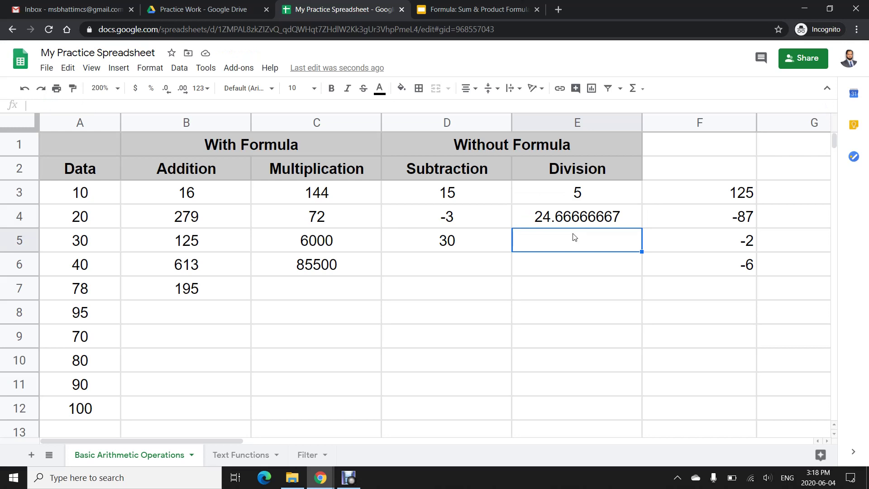
- Present the tutorial deck full screen and advance past Thank you! to the Feedback and Comments slide
click(457, 10)
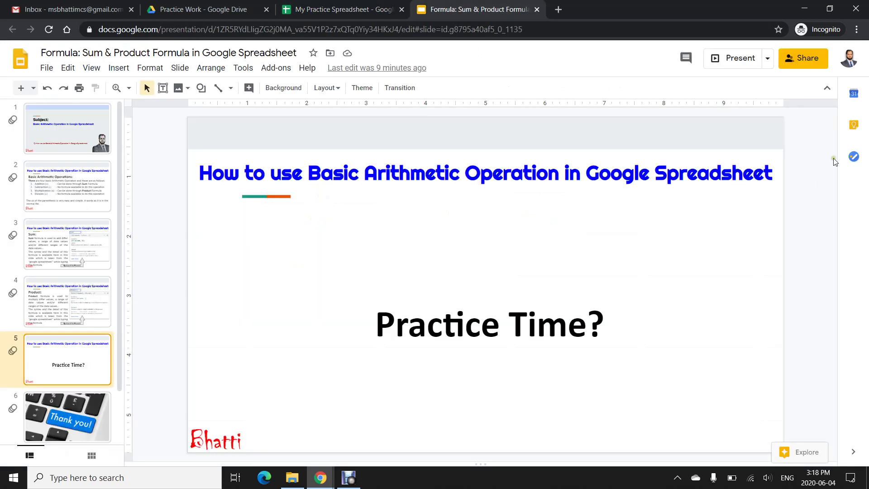
click(733, 59)
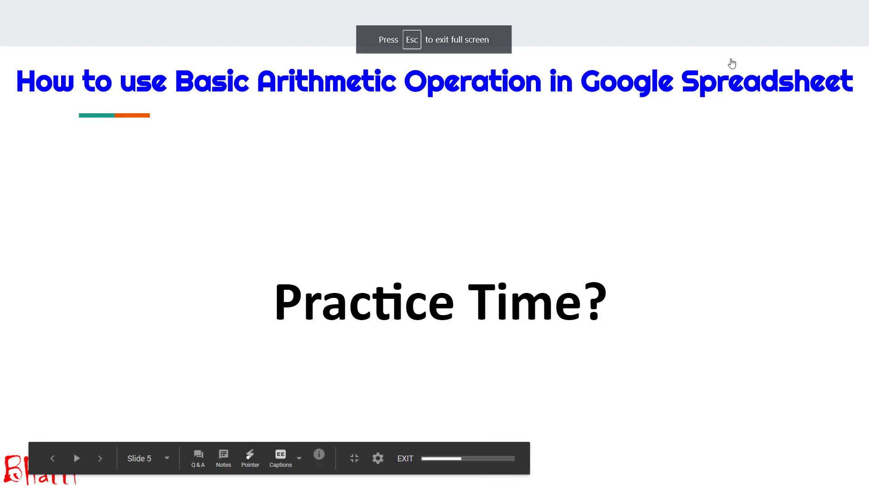
key(Right)
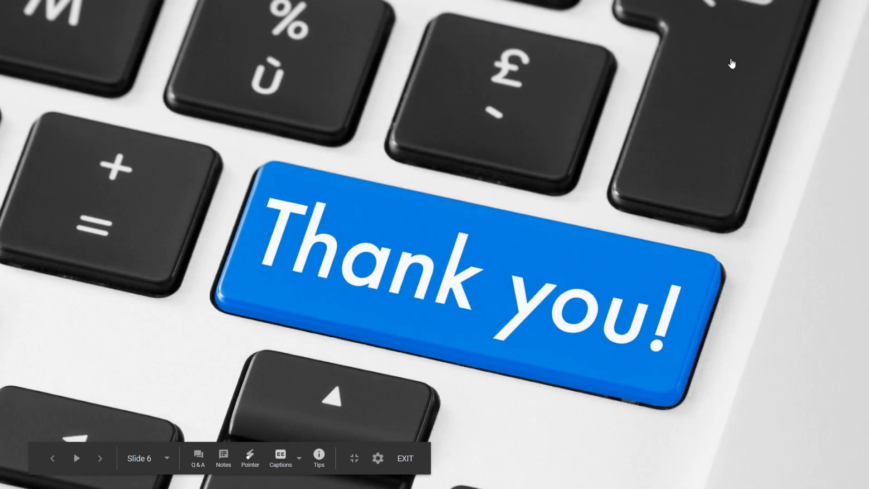
key(Right)
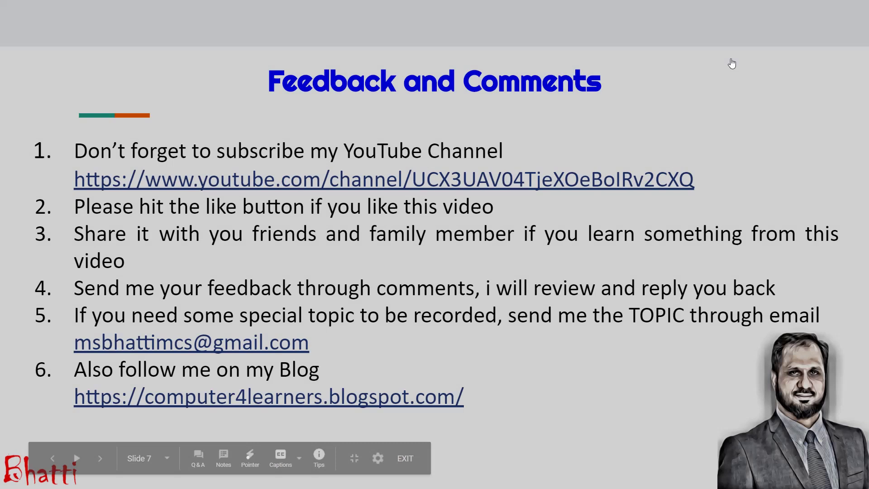